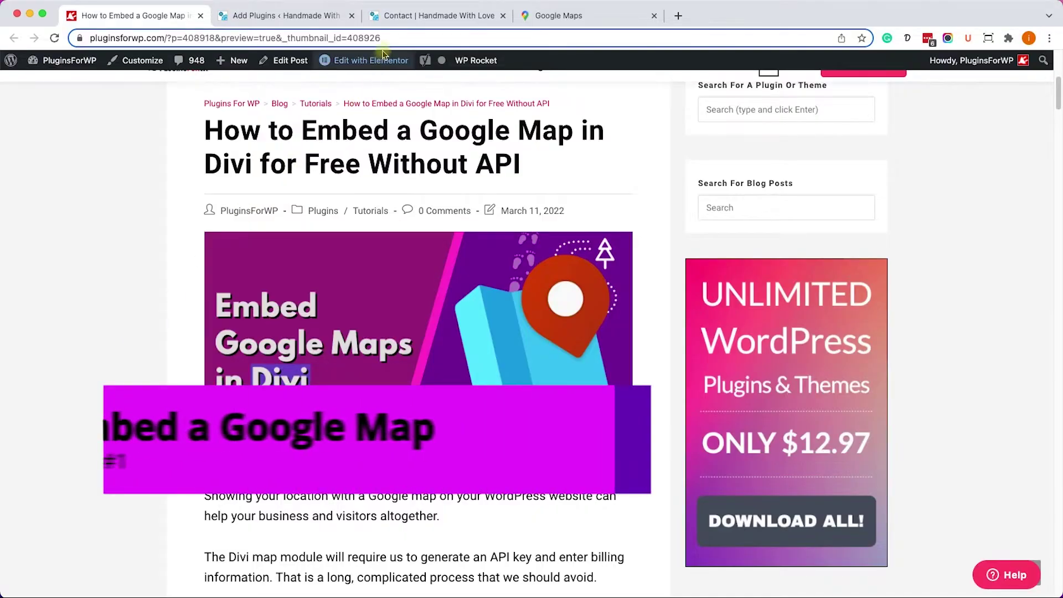
Step: On the Contact page, delete the broken Map module and add an empty Code module in its place
click(439, 15)
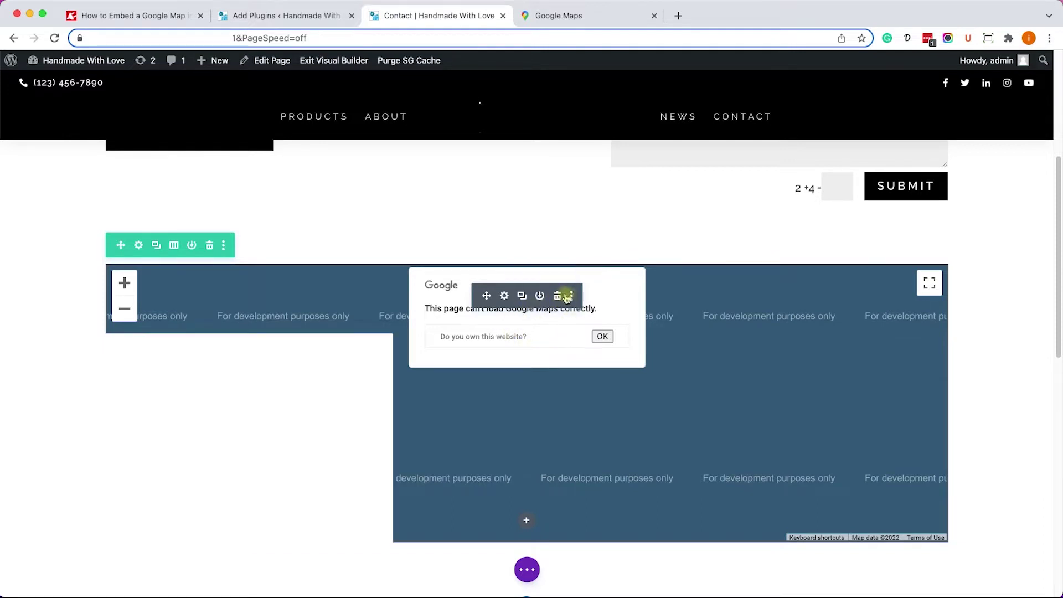
click(558, 295)
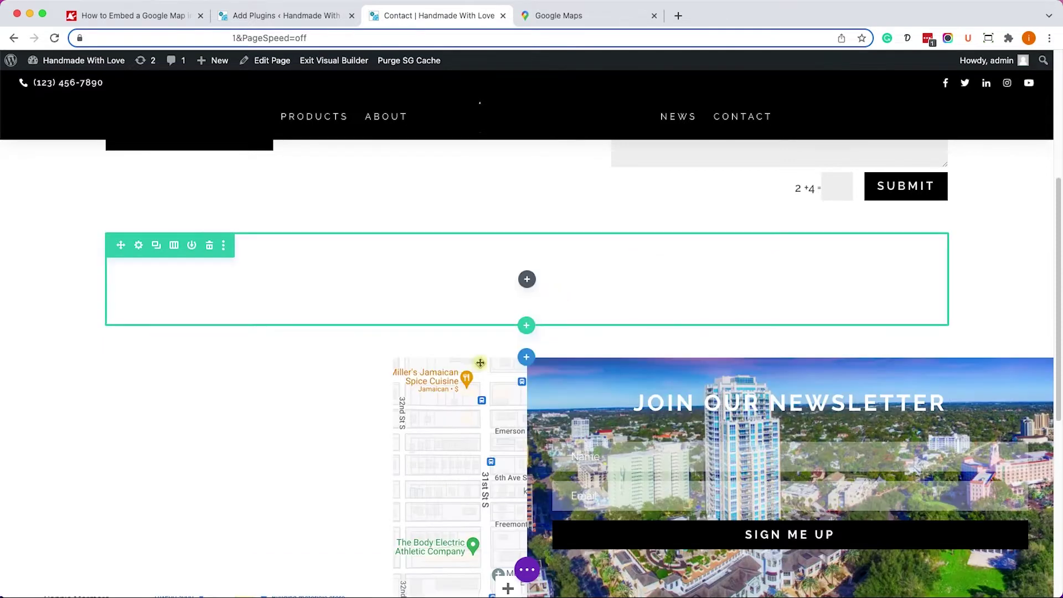
click(527, 279)
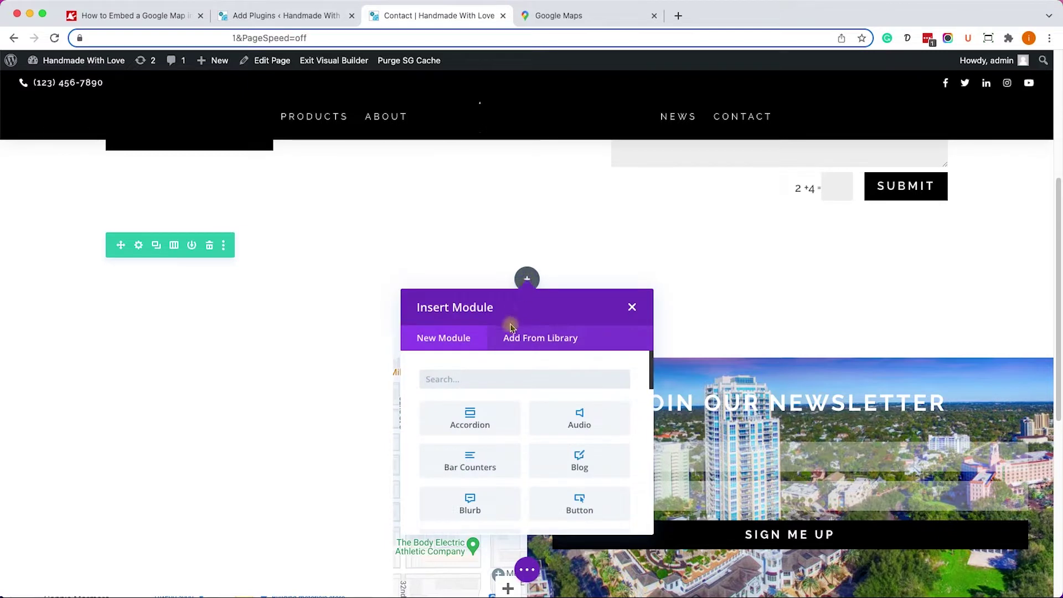
text(code)
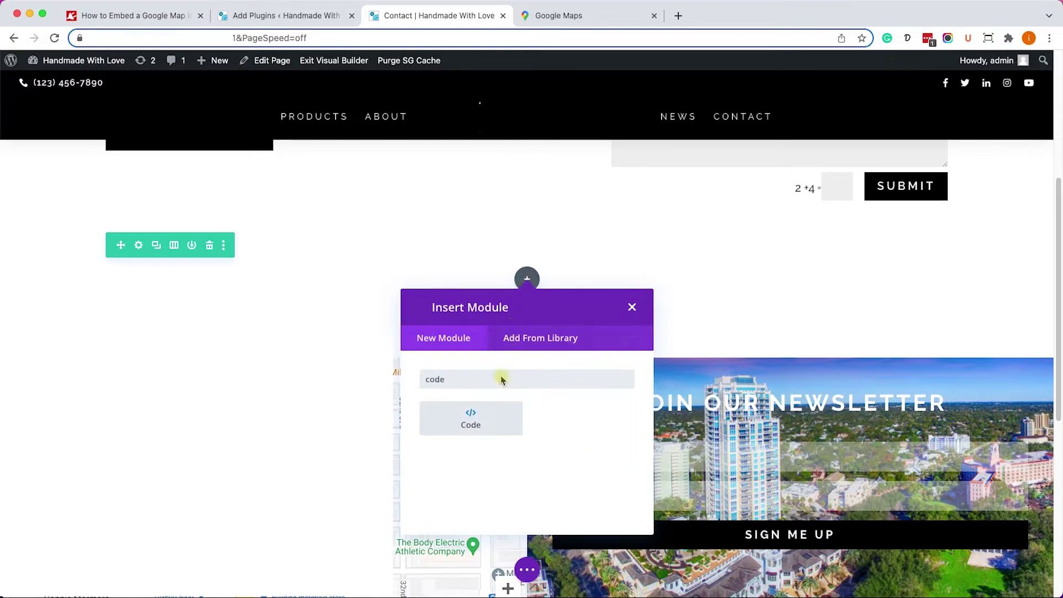
click(471, 419)
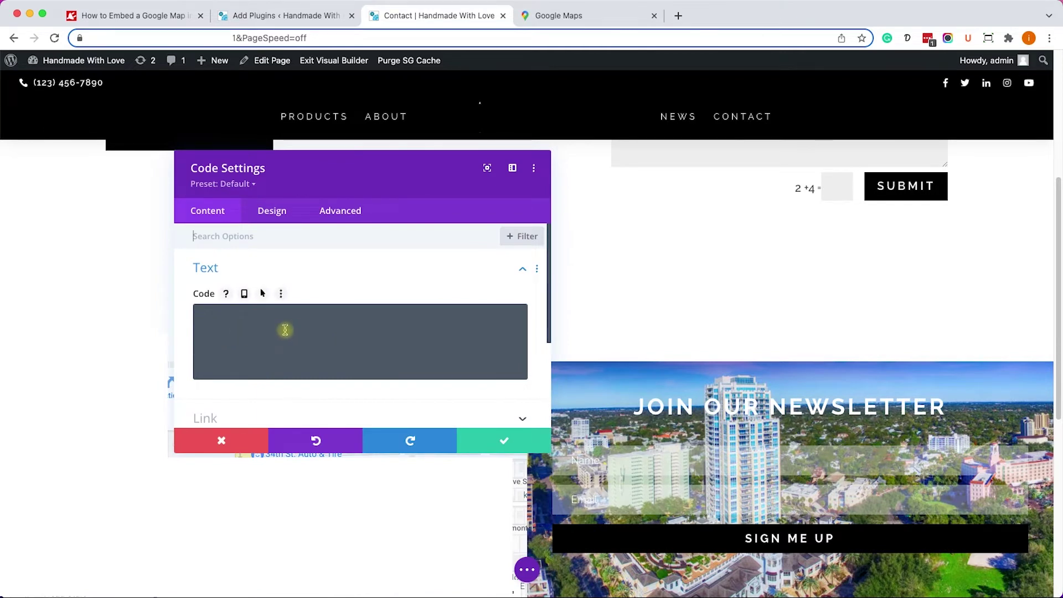
click(567, 15)
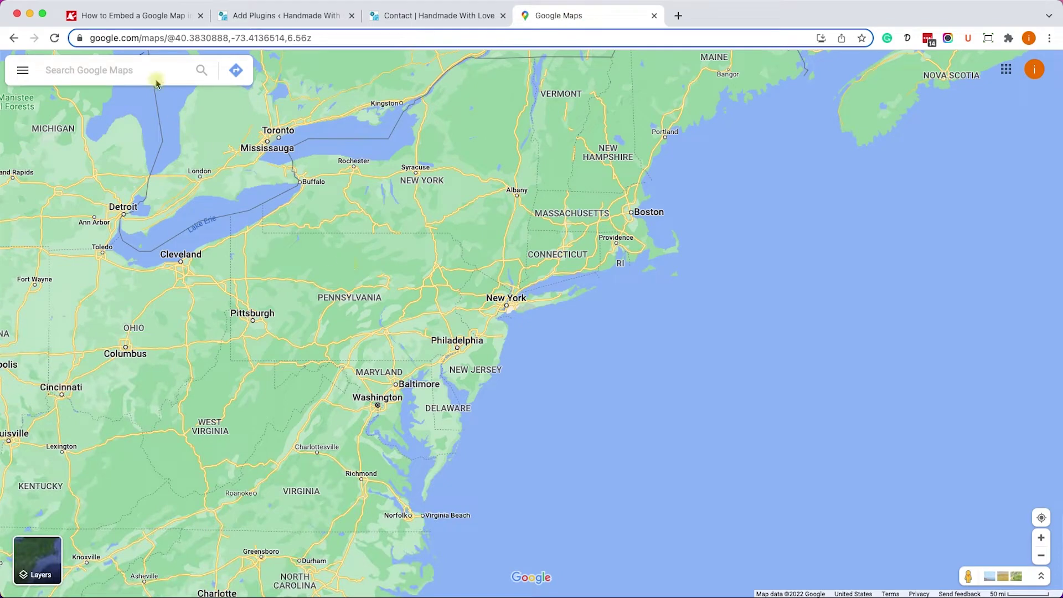
Step: Search Google Maps for 'statue of liberty' and copy its Embed a map HTML
click(150, 70)
text(statue)
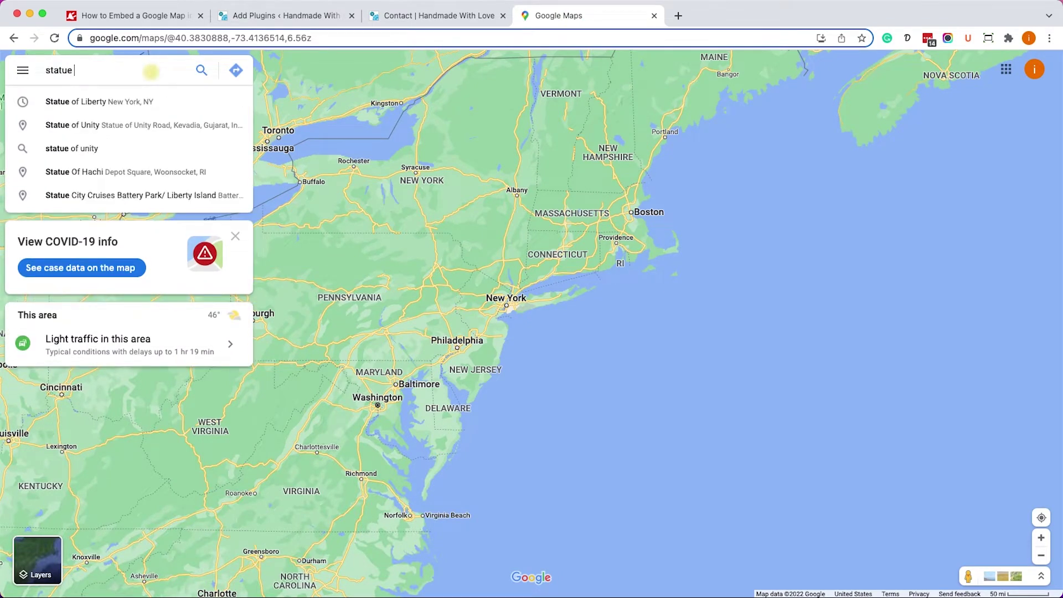
text( of lib)
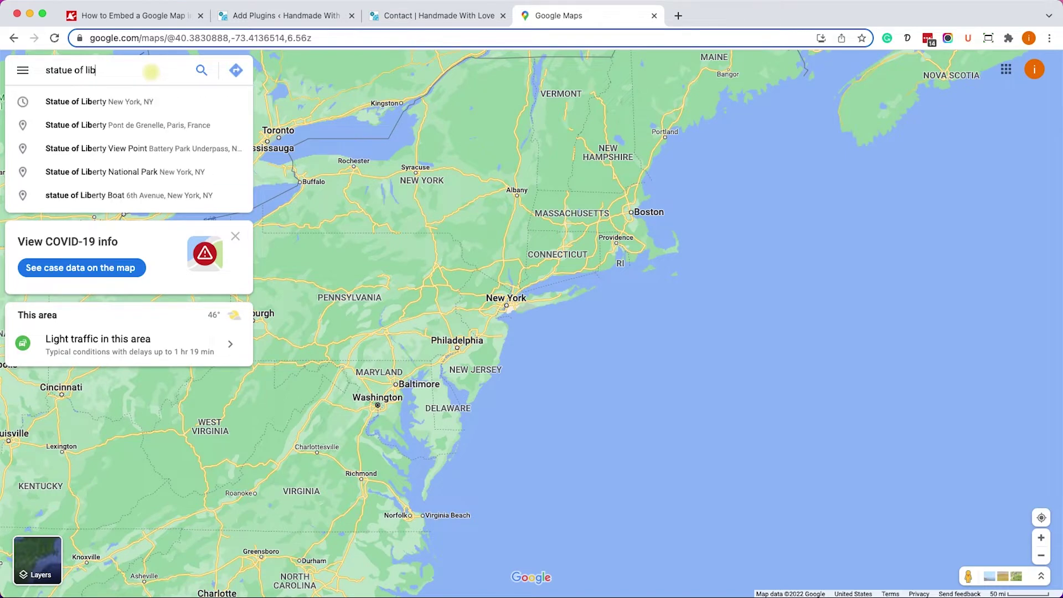
text(erty)
key(Return)
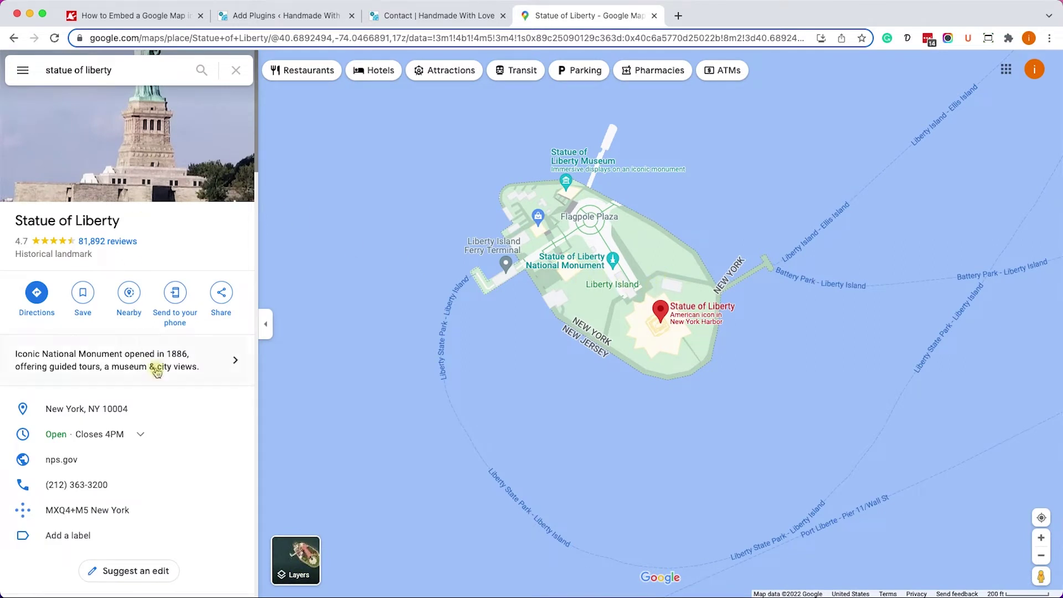
click(227, 293)
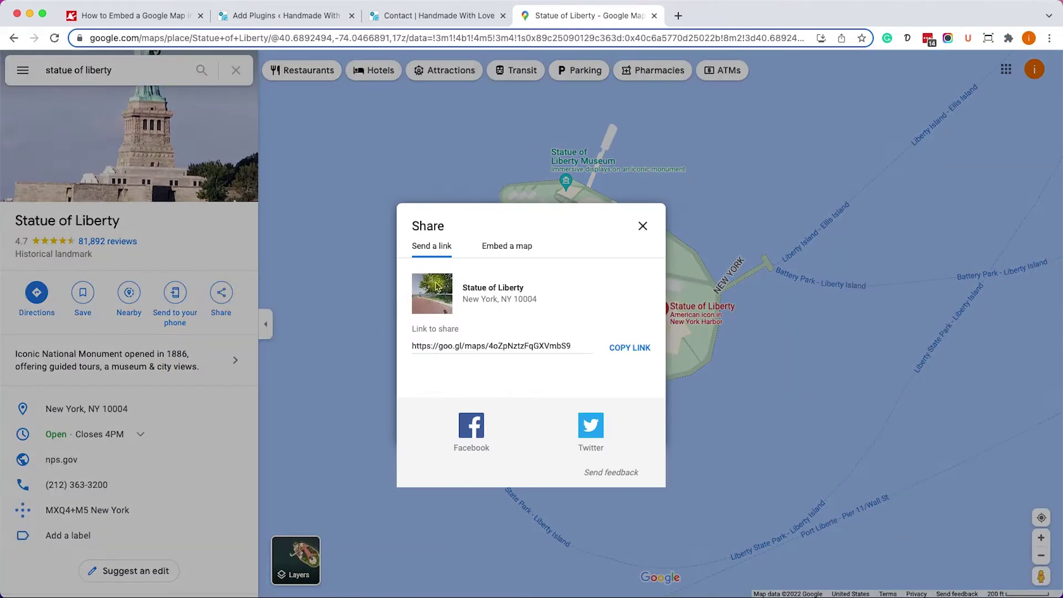
click(505, 246)
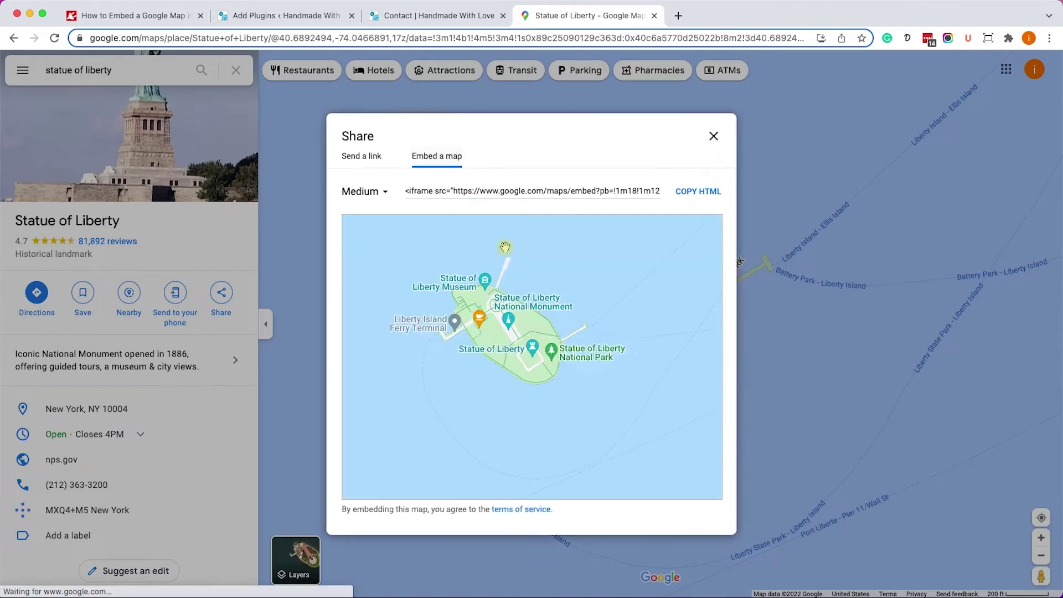
click(701, 191)
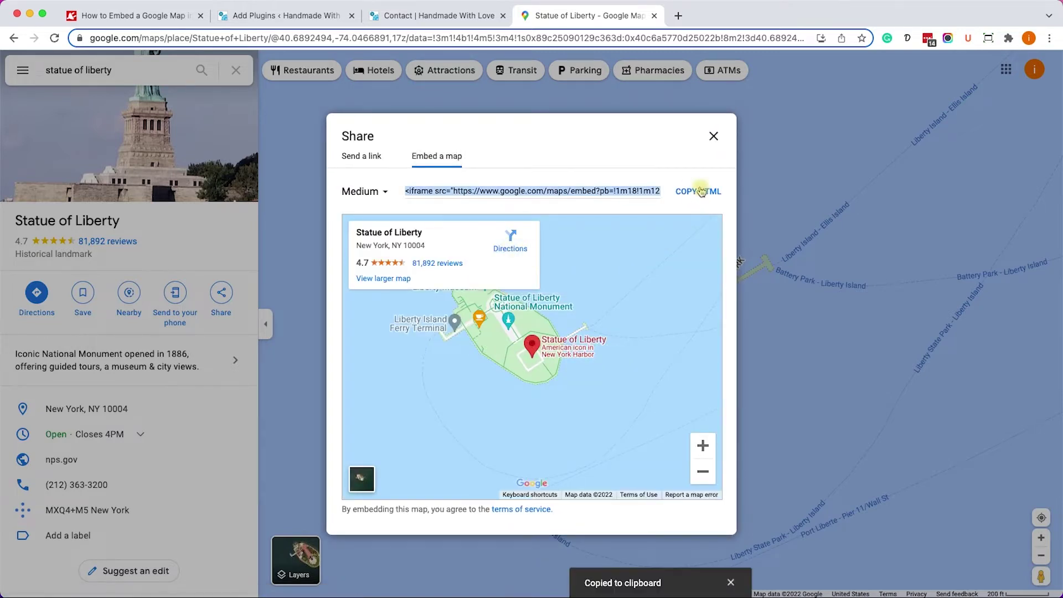
click(448, 16)
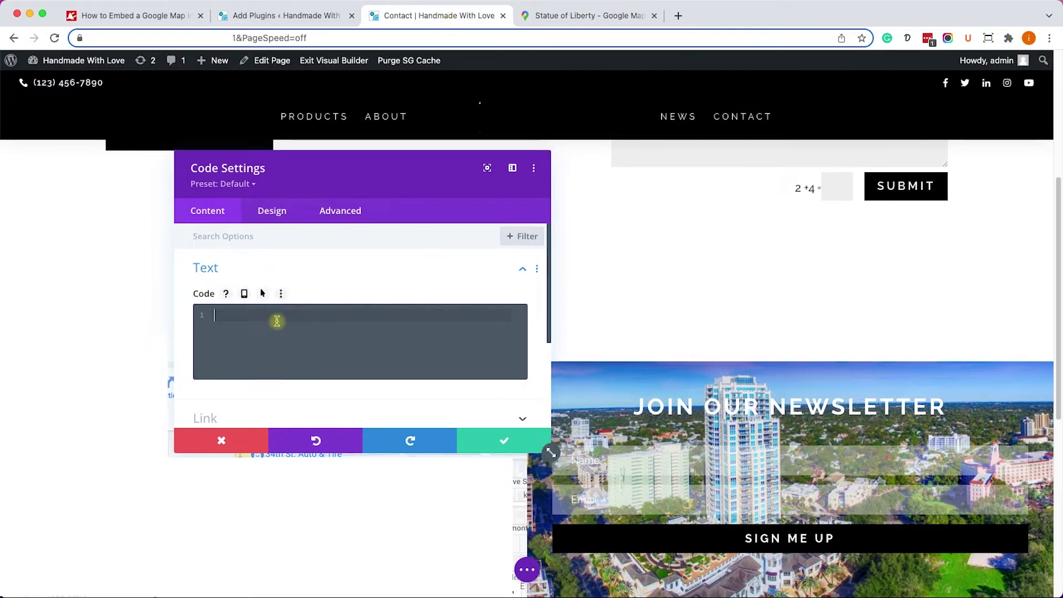
Step: Paste the Statue of Liberty embed code into the Code module and change its width from 600 to 100%
key(super+v)
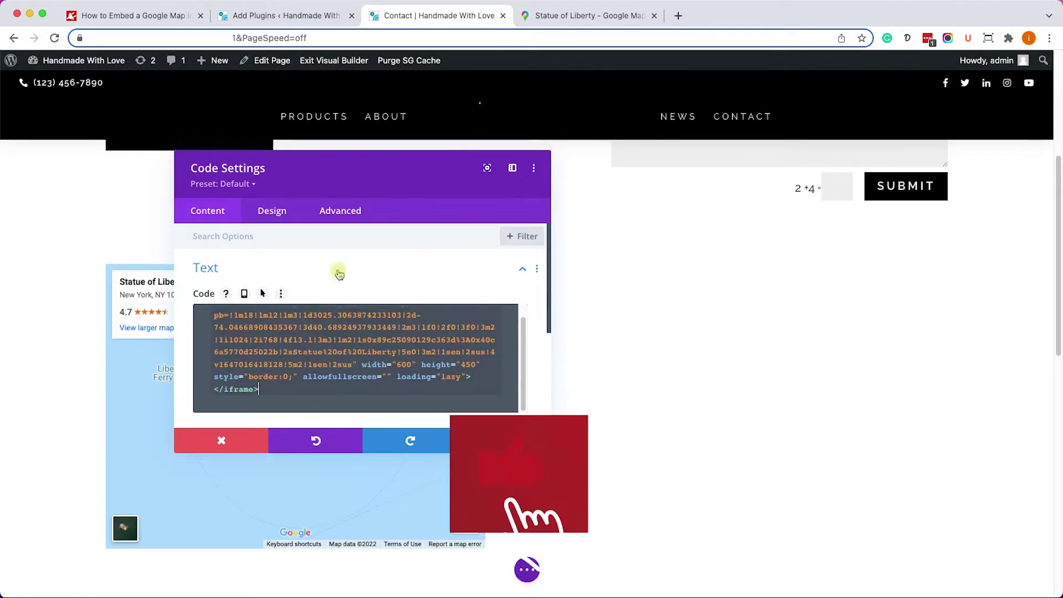
drag(351, 168, 745, 151)
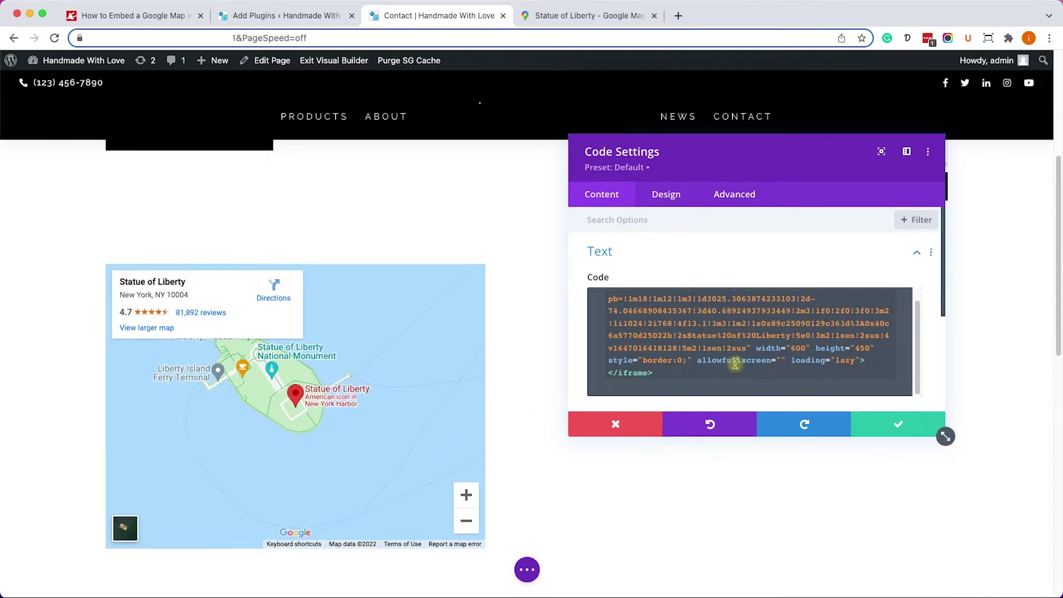
double_click(797, 348)
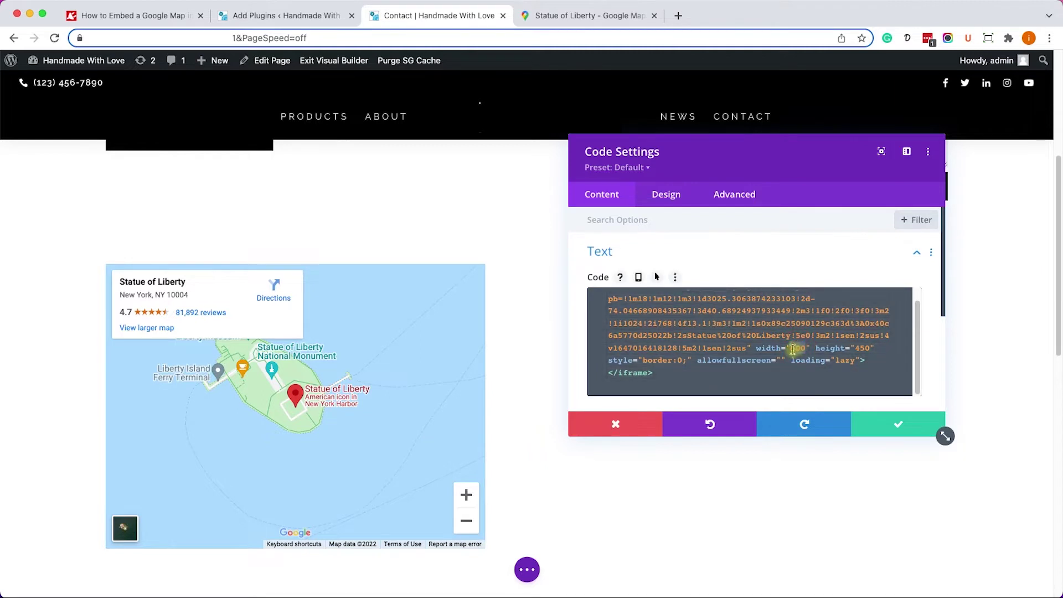
text(100%)
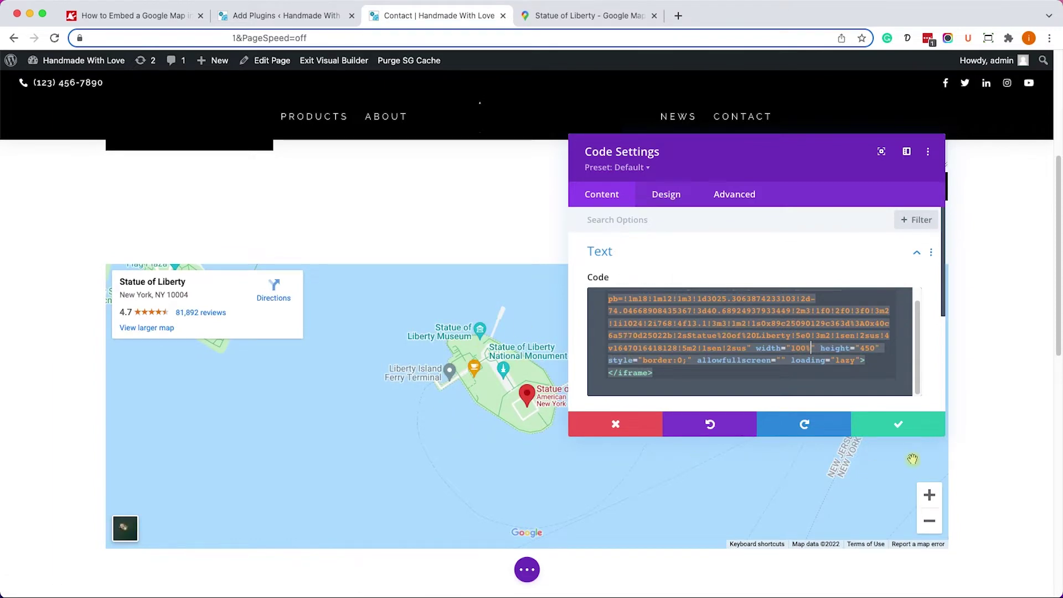
Step: Save the Code module, activate Very Simple Google Maps, and copy its [vsgmap] shortcode
click(909, 424)
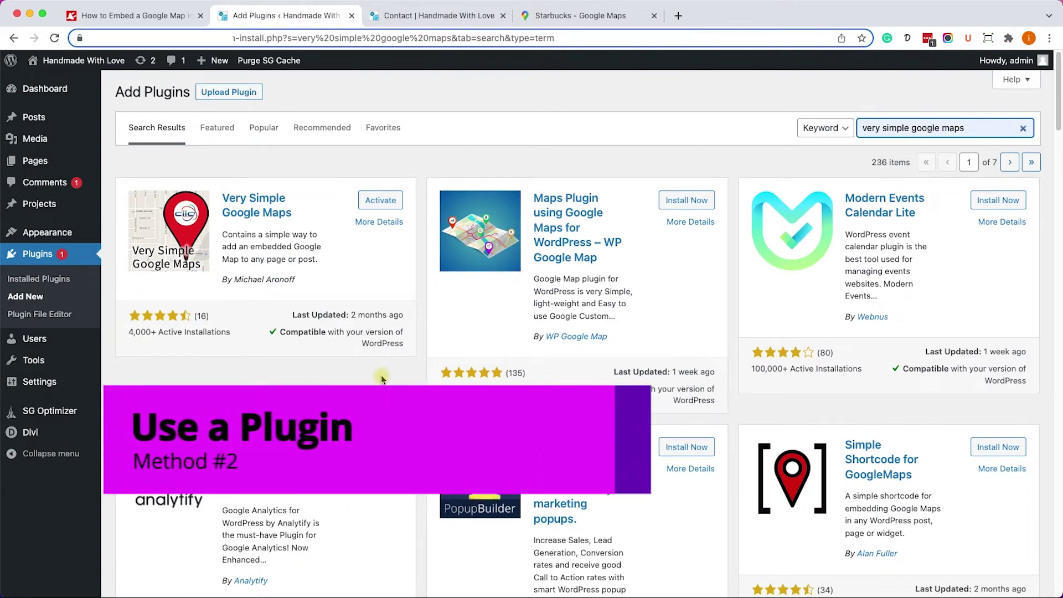
click(375, 203)
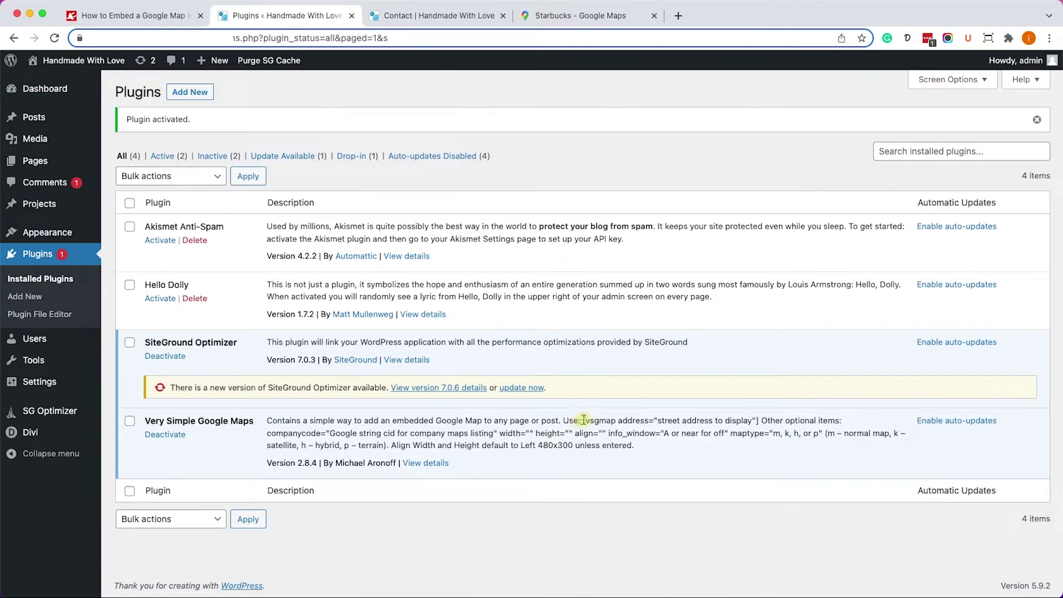
drag(583, 421, 754, 421)
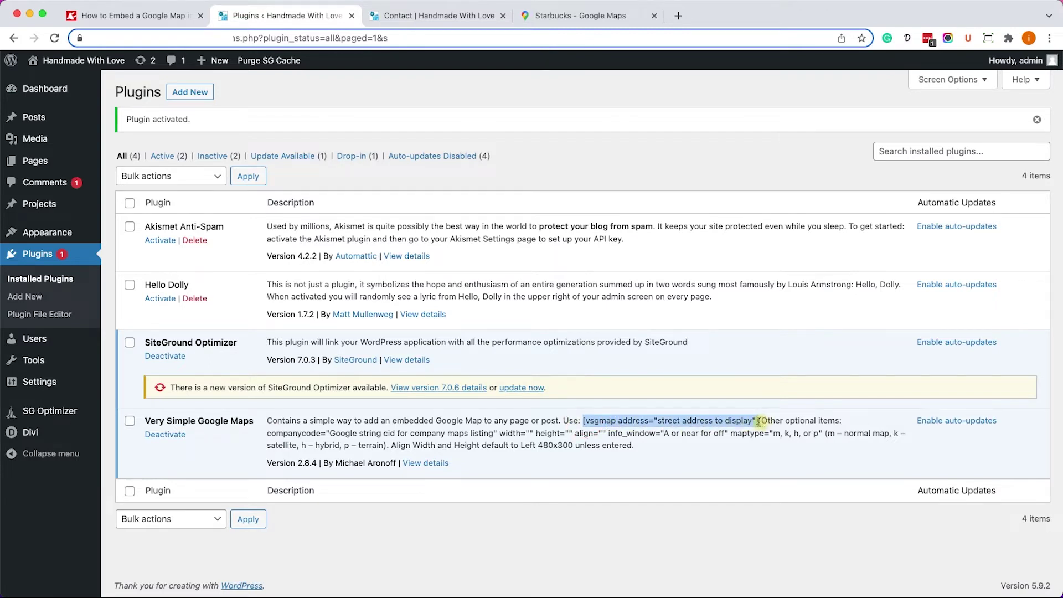
right_click(751, 421)
click(764, 443)
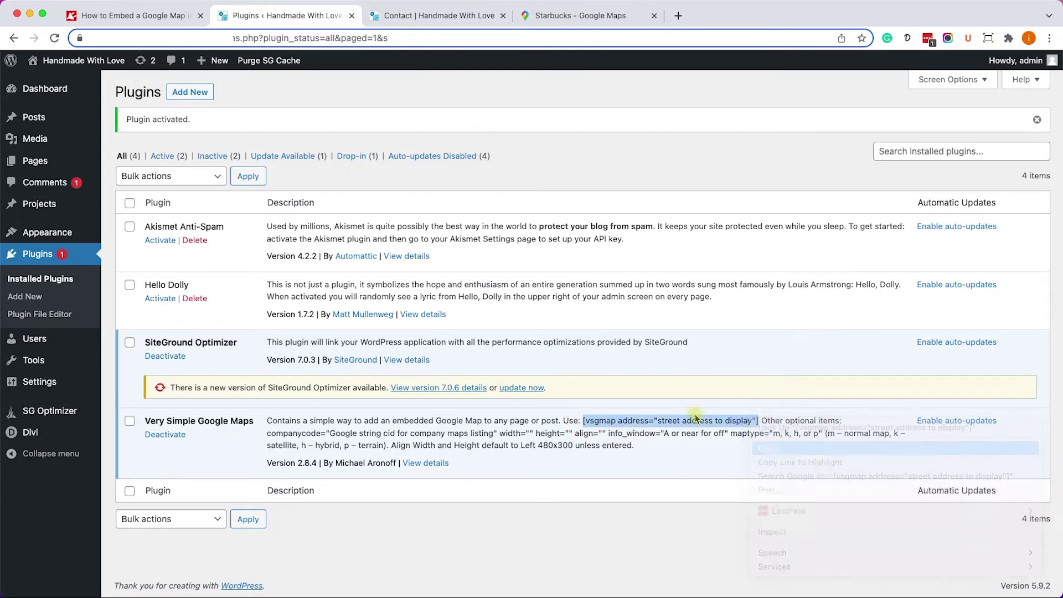
click(691, 421)
click(444, 17)
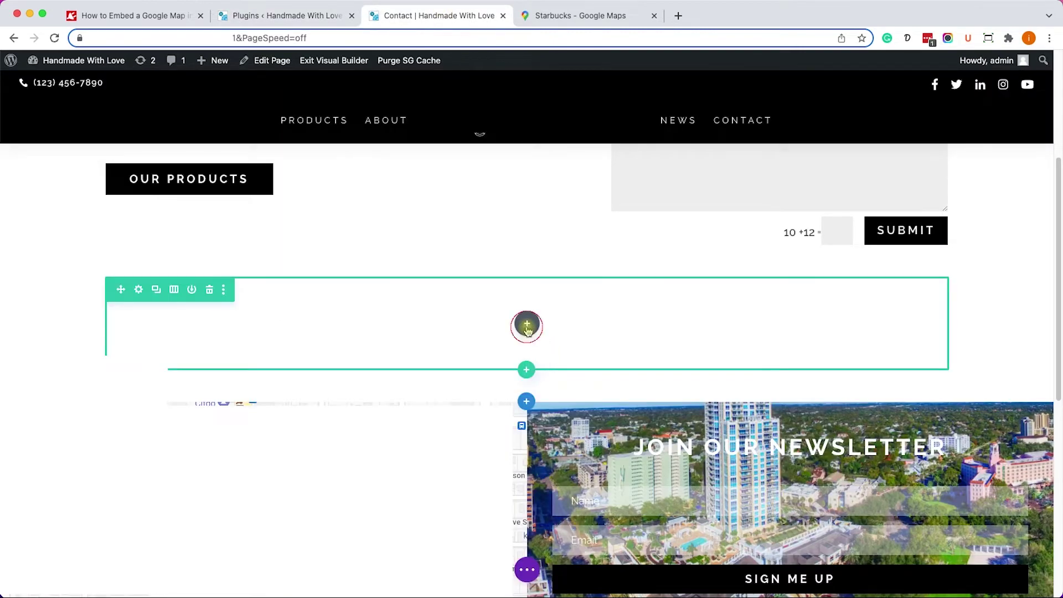
Step: Add a new Code module to the empty row and paste the vsgmap shortcode into it
click(528, 327)
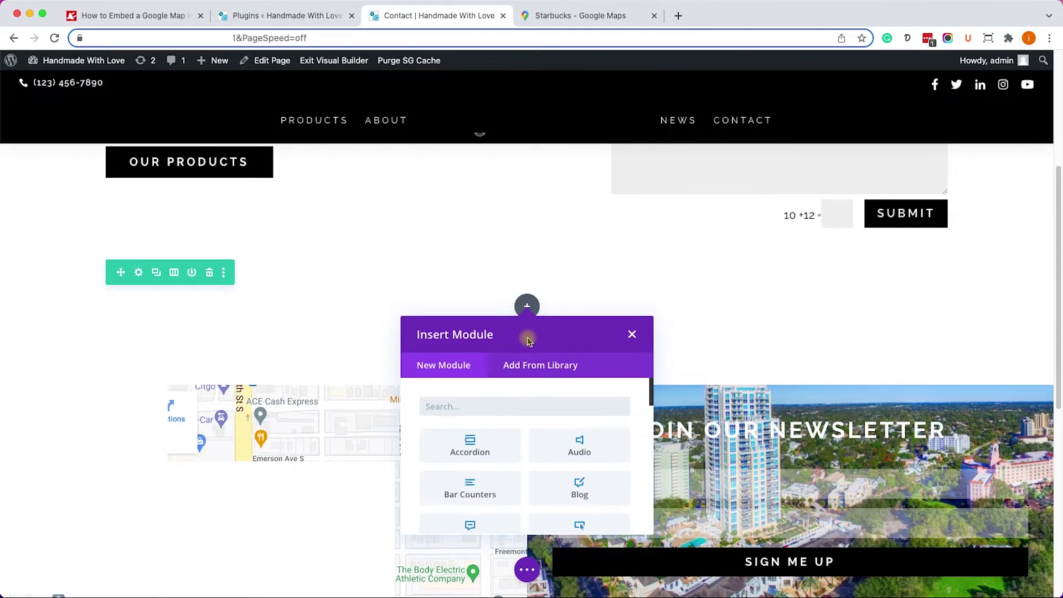
text(code)
click(472, 446)
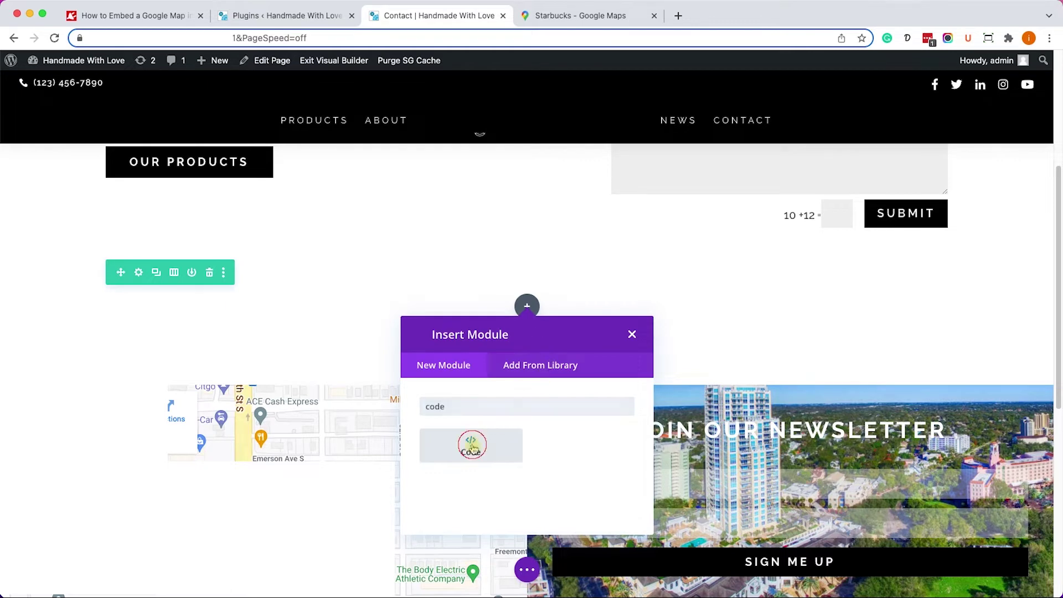
click(410, 341)
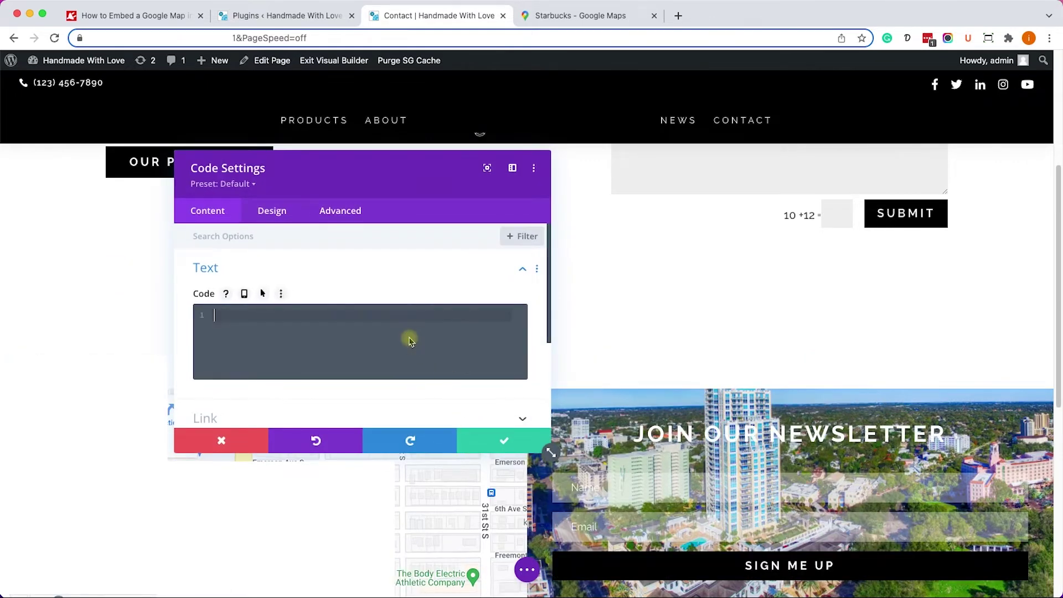
key(super+v)
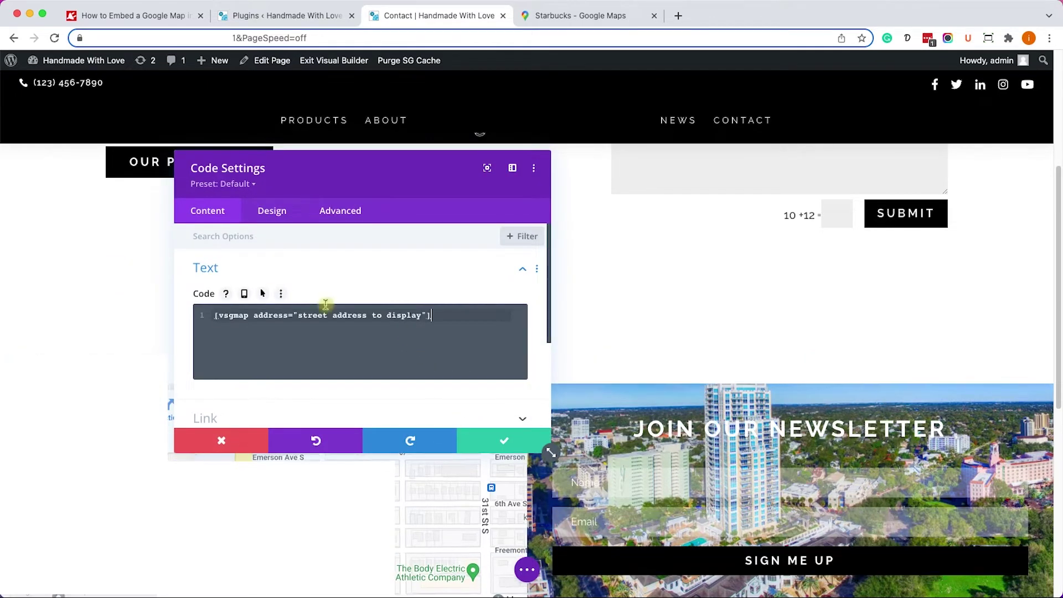
Step: Check the shortcode's placeholder address against the world-map preview, leaving it unchanged for now
drag(368, 169, 635, 116)
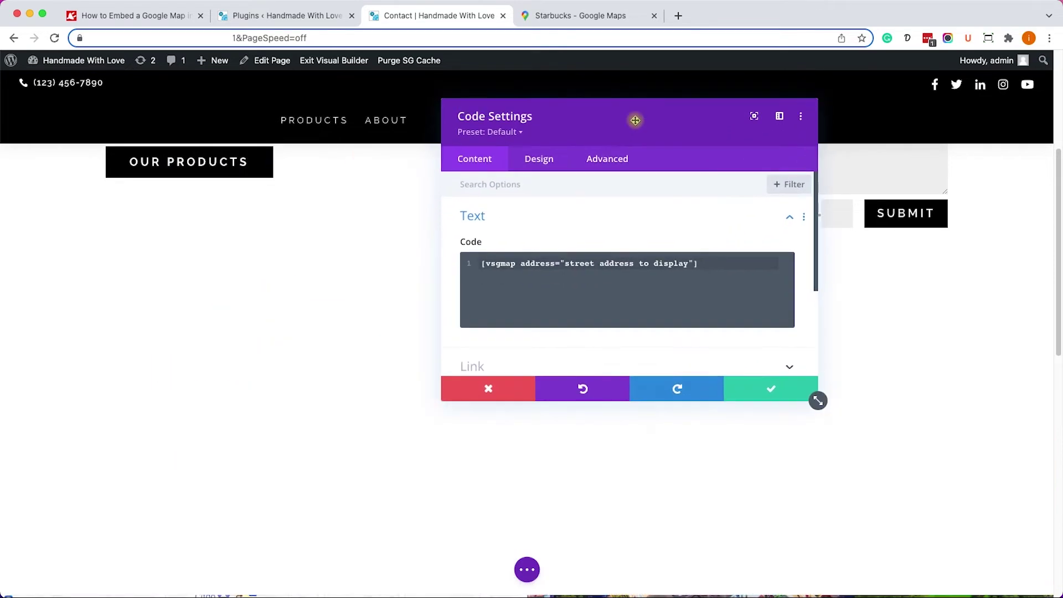
drag(565, 263, 689, 263)
click(678, 264)
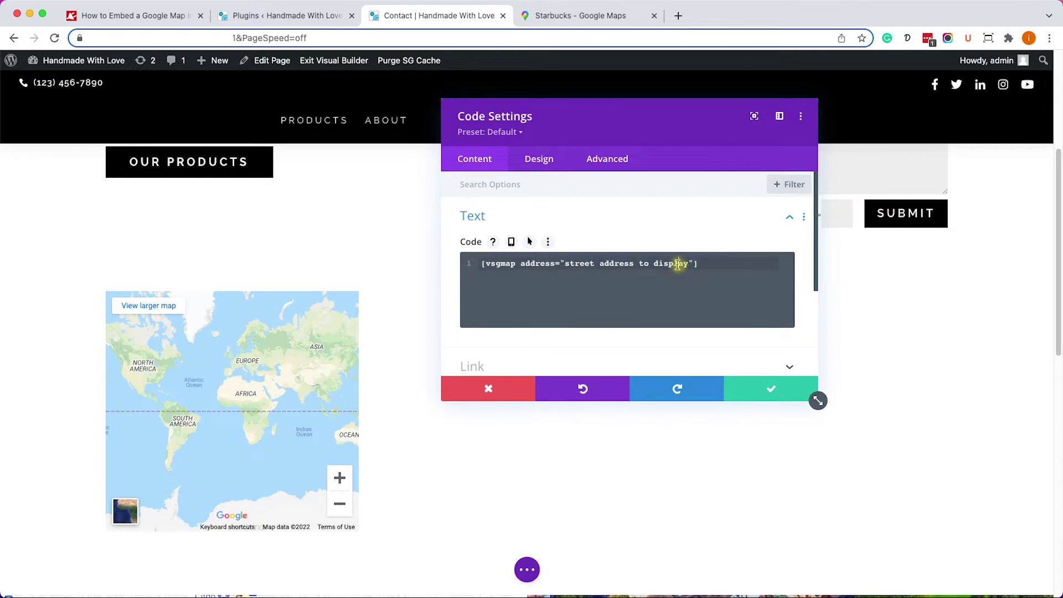
click(566, 17)
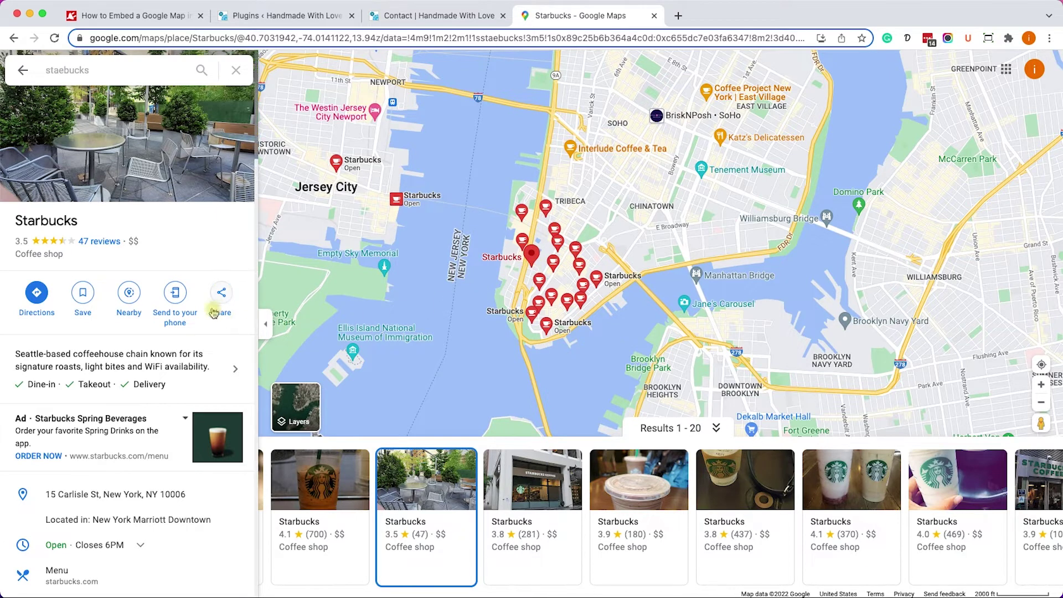
Step: Copy the Starbucks address, 15 Carlisle St, New York, NY 10006, from its Maps listing
scroll(169, 377, down, 2)
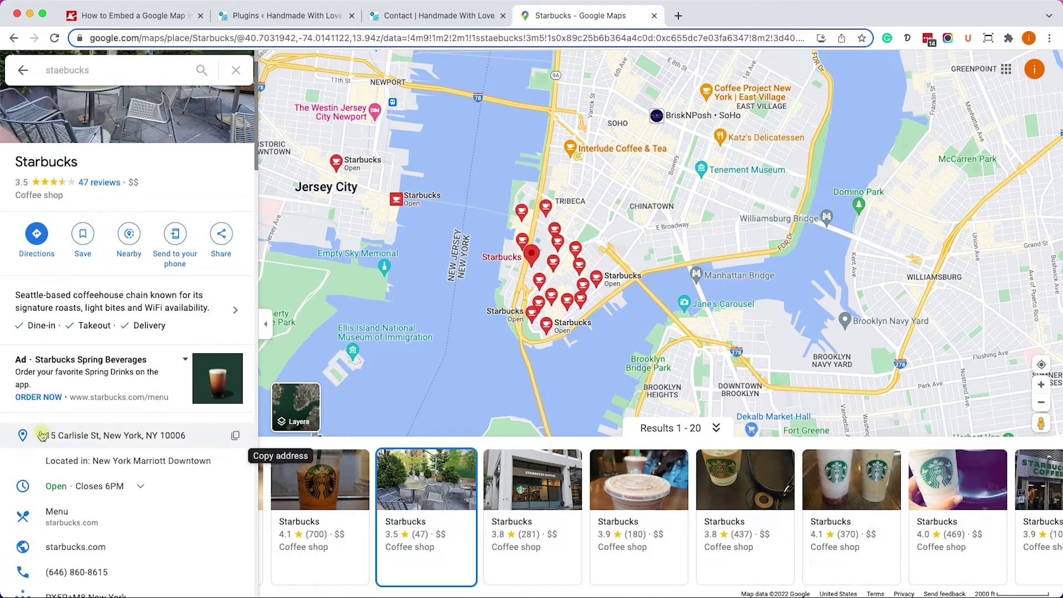
click(237, 437)
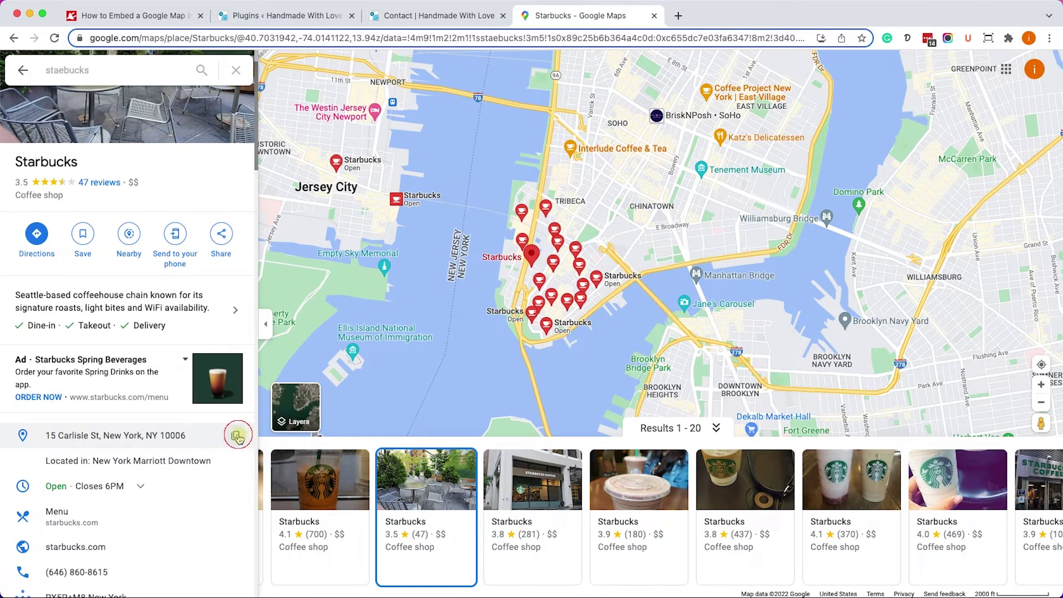
click(431, 18)
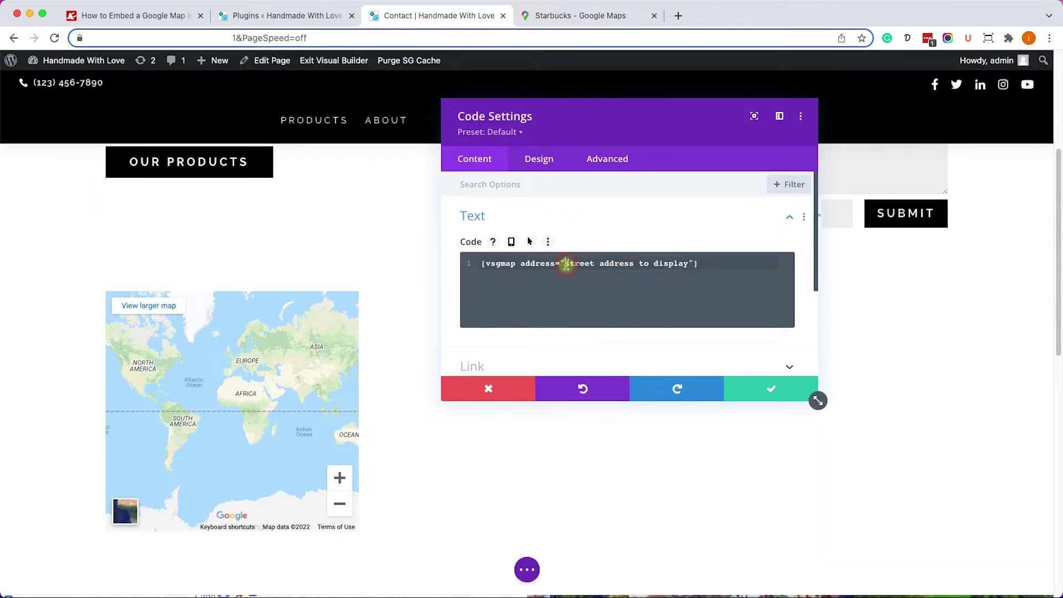
Step: Replace the shortcode's placeholder address with 15 Carlisle St and add width="100%"
drag(565, 263, 704, 271)
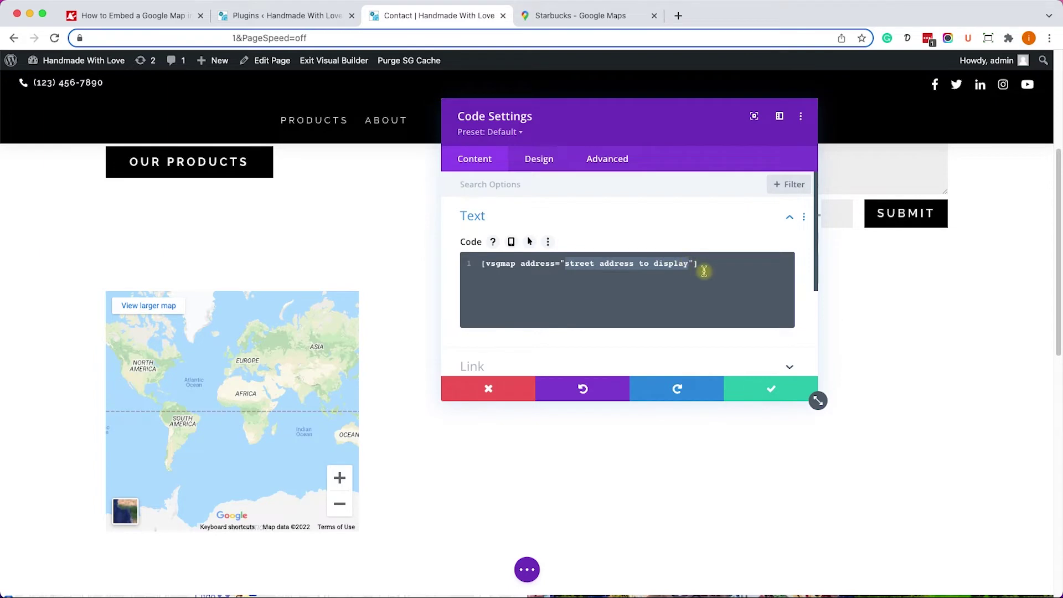
key(super+v)
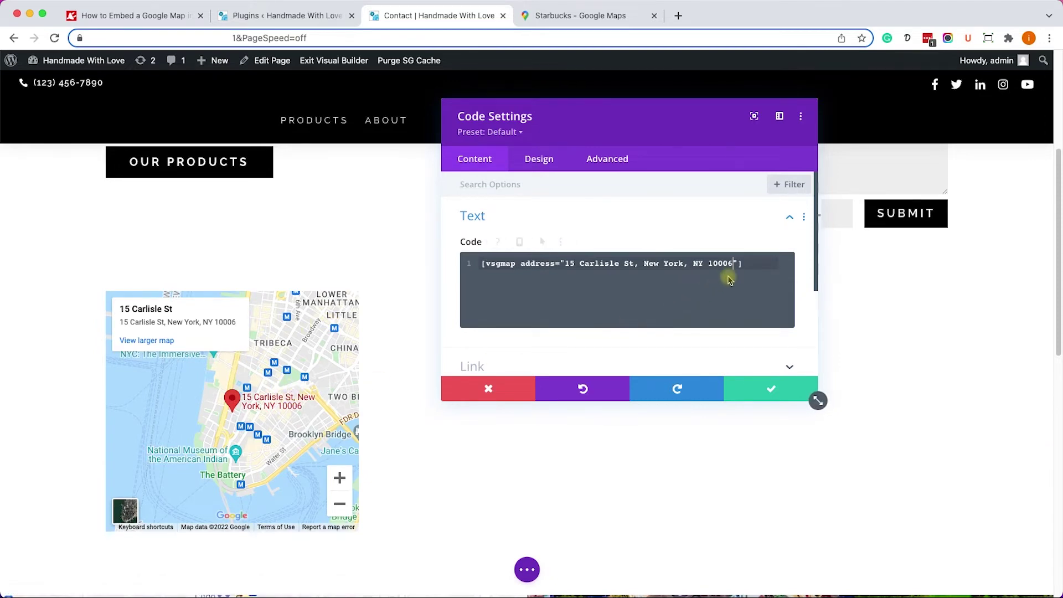
click(753, 264)
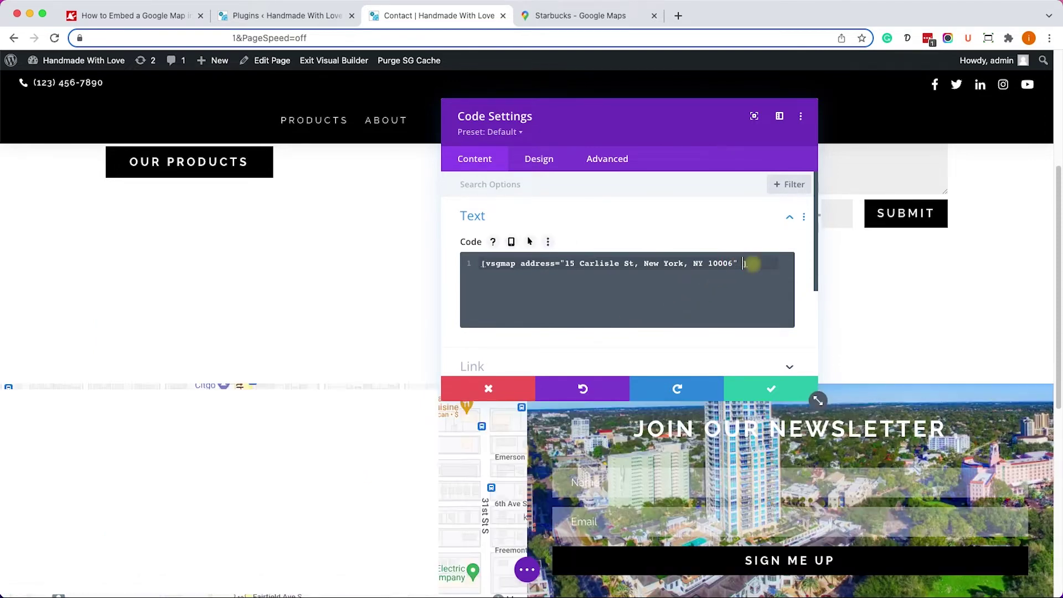
text(width)
text(="1)
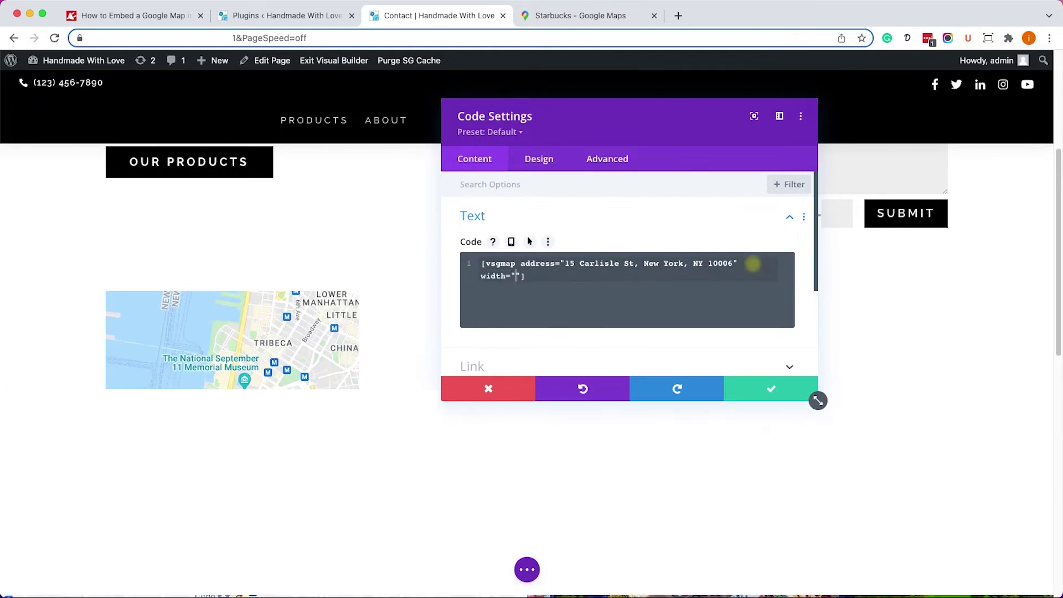
text(00)
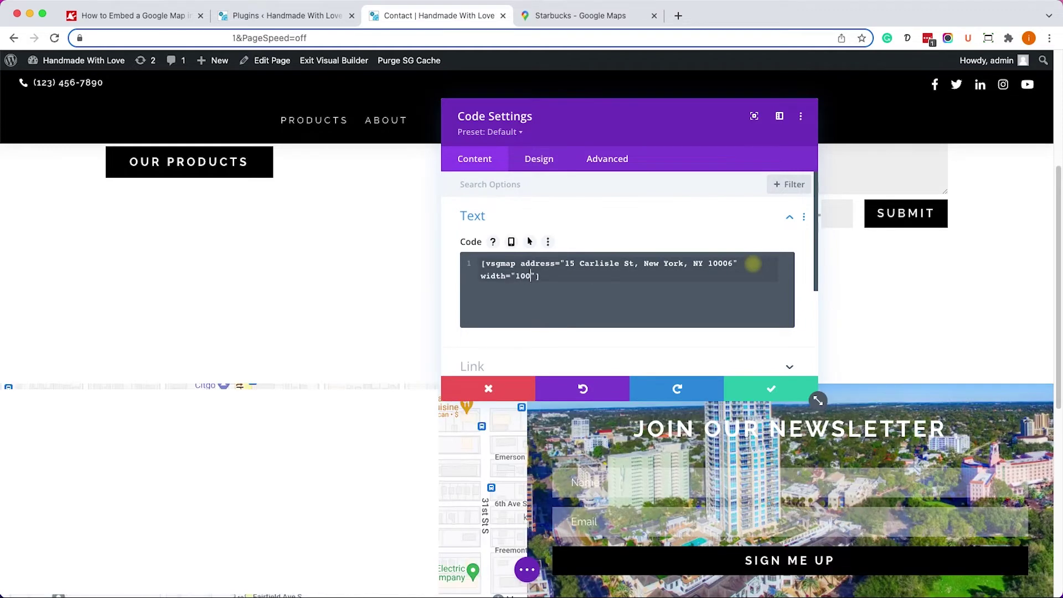
text(%)
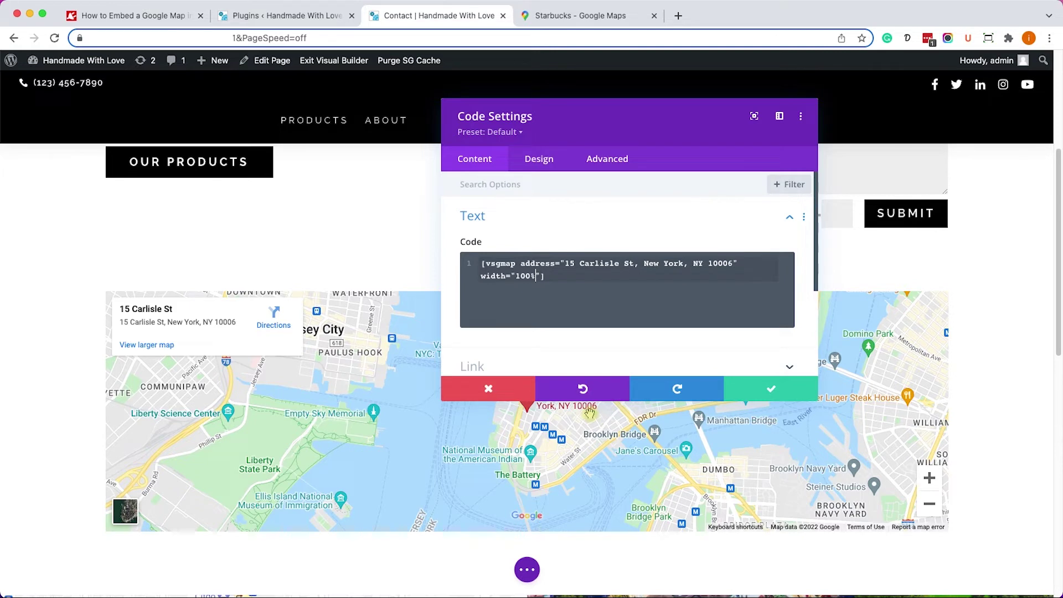
key(super+1)
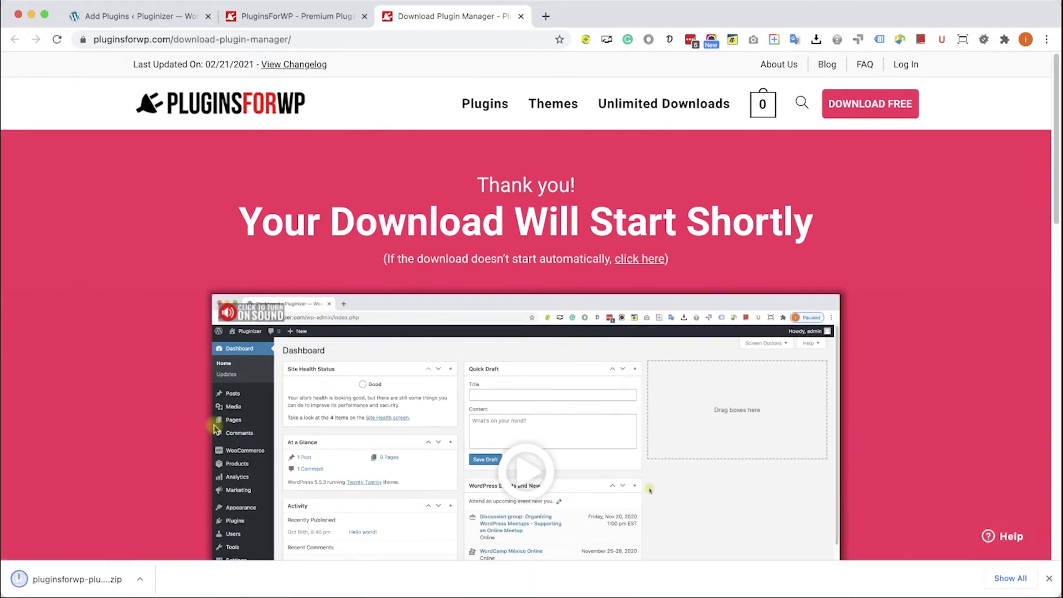
Step: Close the PluginsForWP download confirmation and site tabs to get back to Add Plugins
click(520, 16)
click(365, 16)
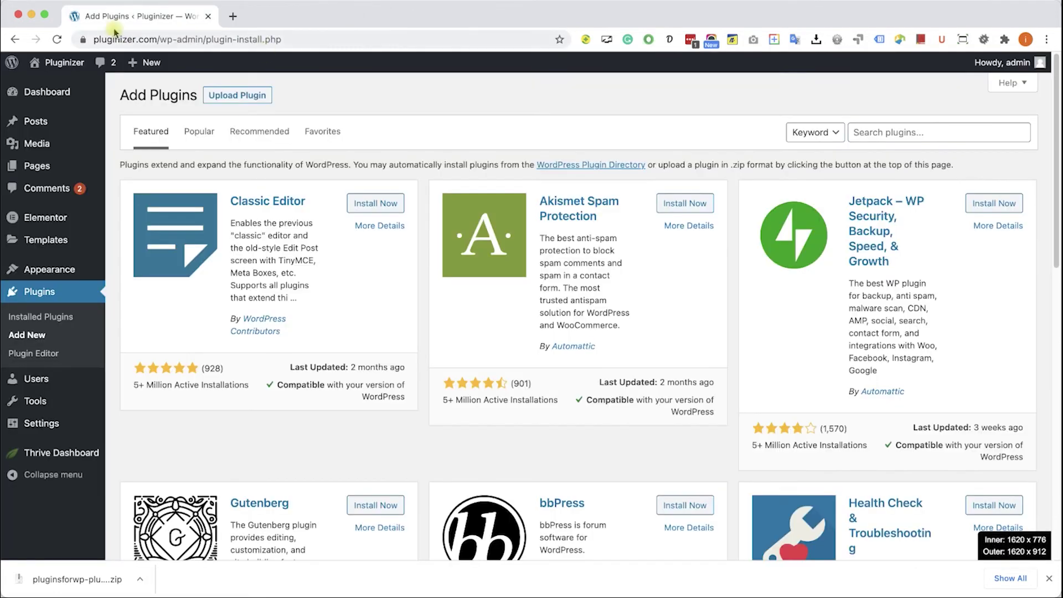
Step: Upload the PluginsForWP plugin manager zip, install it, and activate the plugin
click(239, 97)
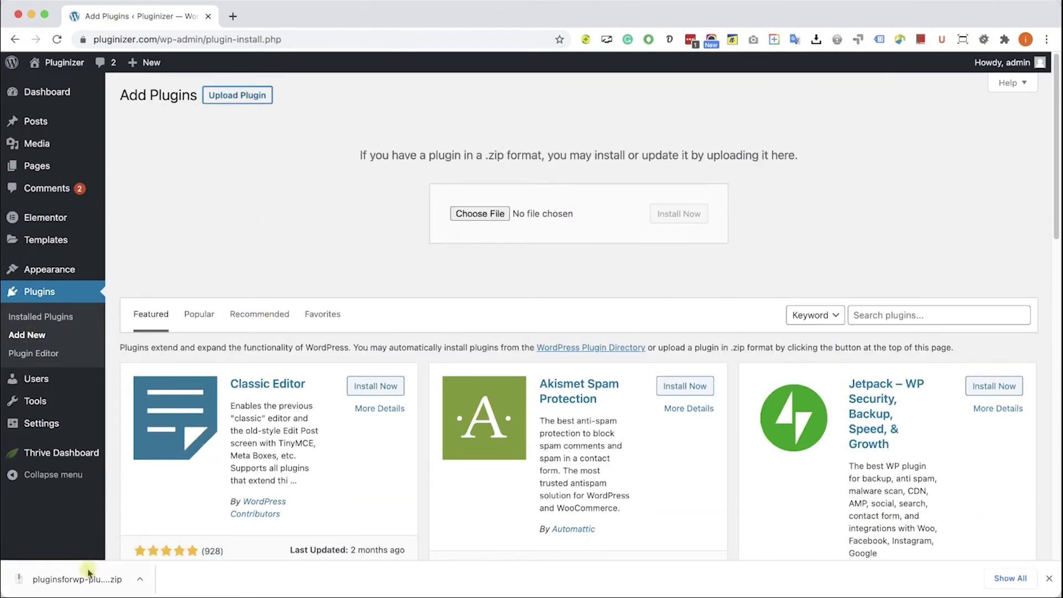
drag(88, 579, 485, 216)
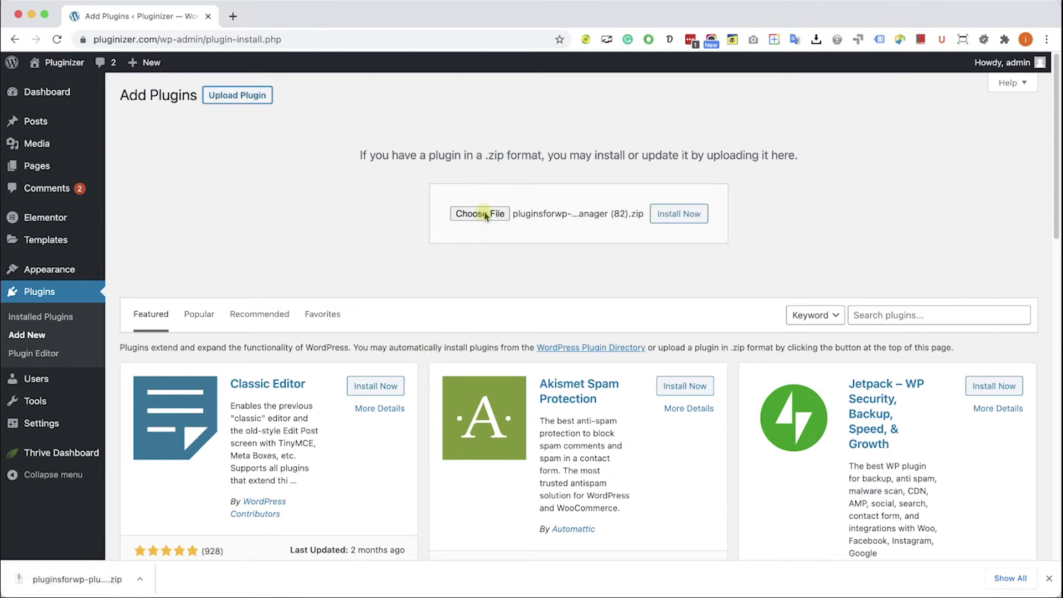
click(679, 223)
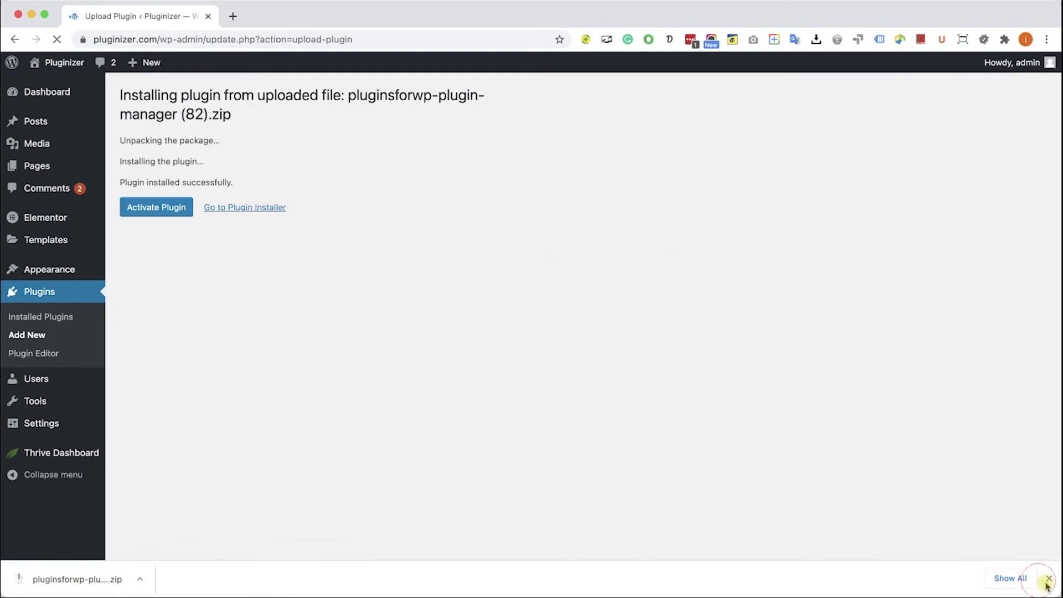
click(1048, 579)
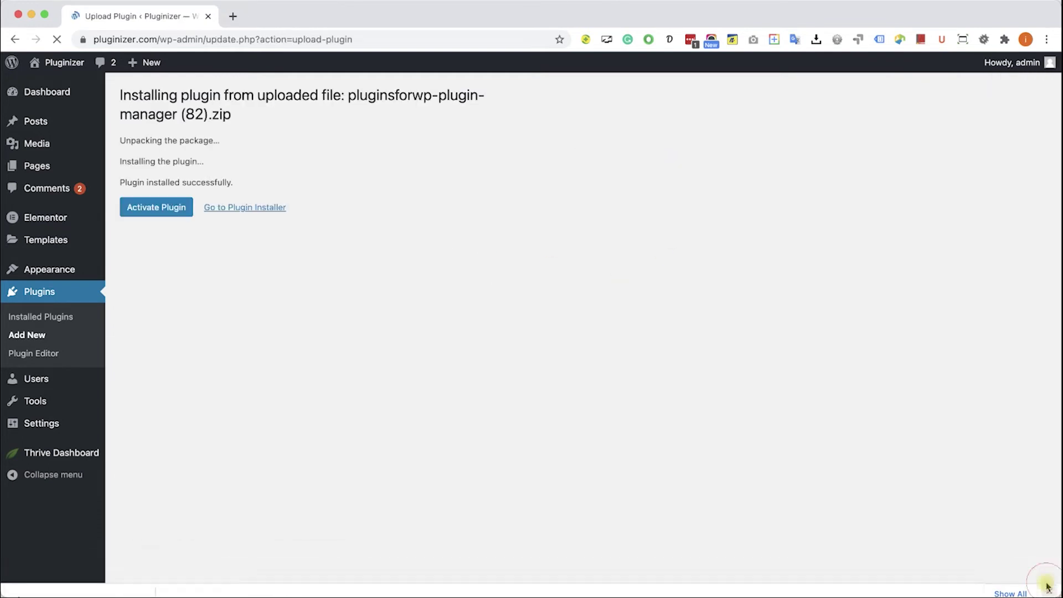
click(168, 208)
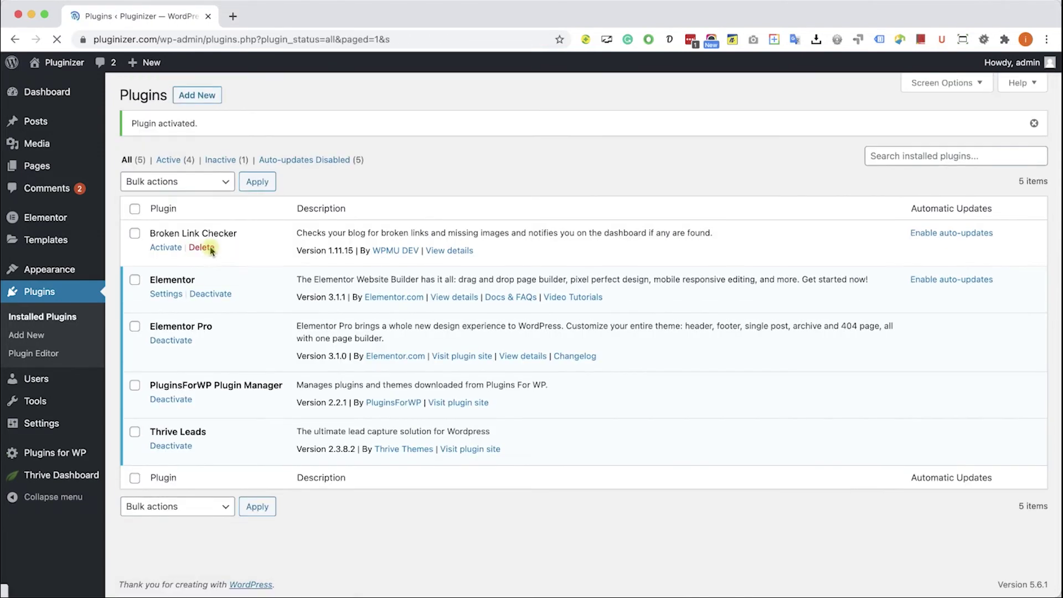
click(54, 457)
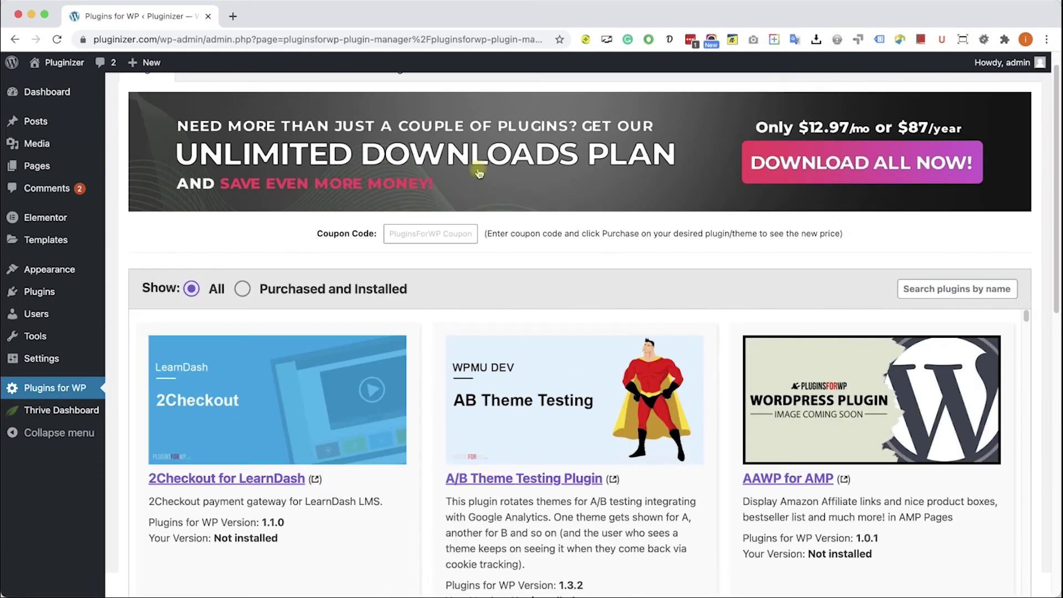
Step: Filter the catalogue by 'woocommerce' and purchase MailChimp for WooCommerce Memberships for $4.99
scroll(475, 161, down, 3)
text(woocommerce)
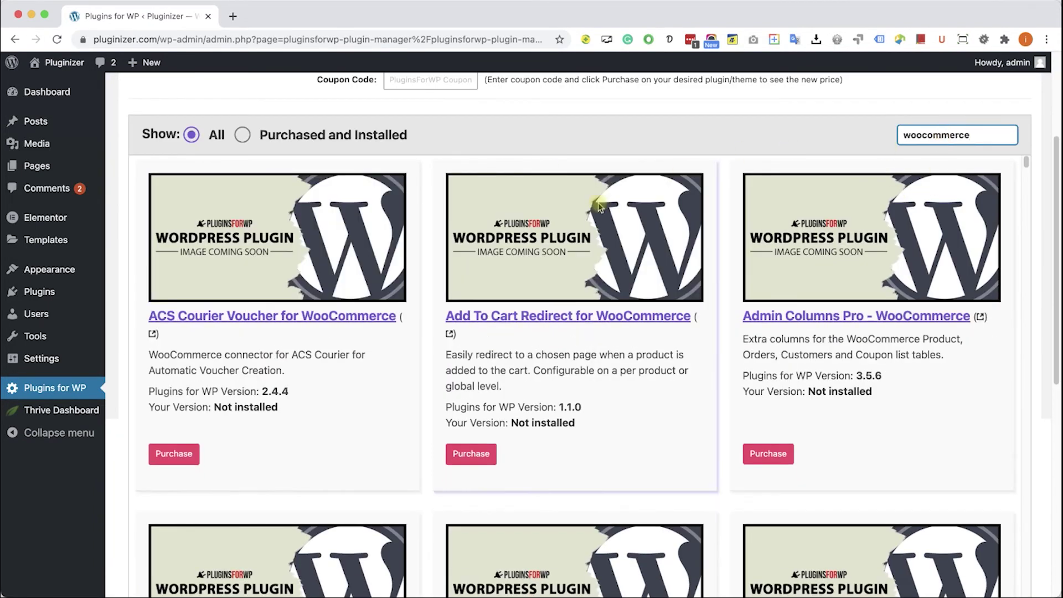
scroll(659, 393, down, 10)
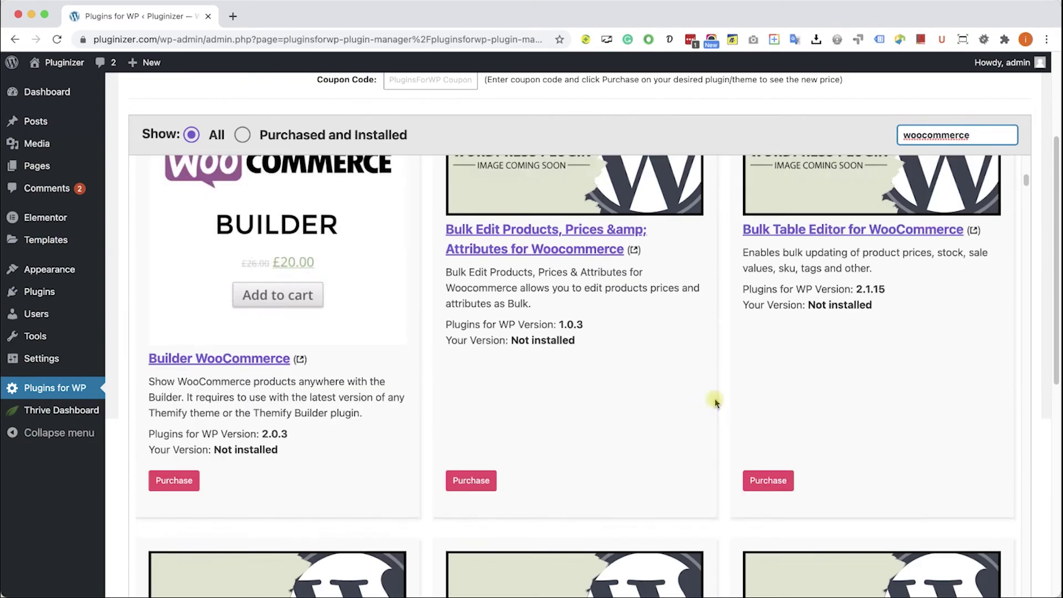
scroll(714, 401, down, 20)
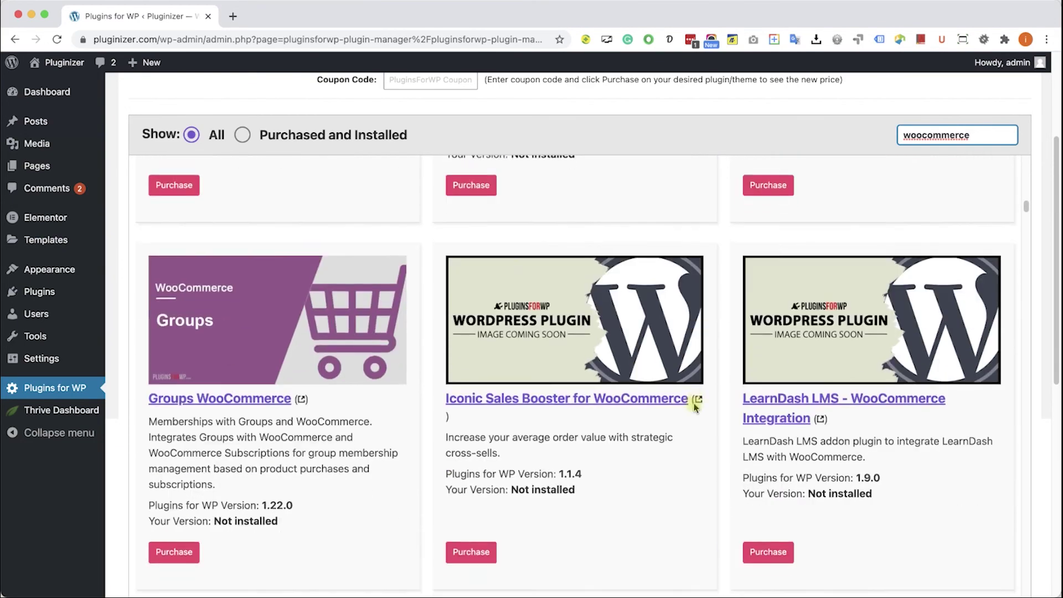
scroll(695, 405, down, 6)
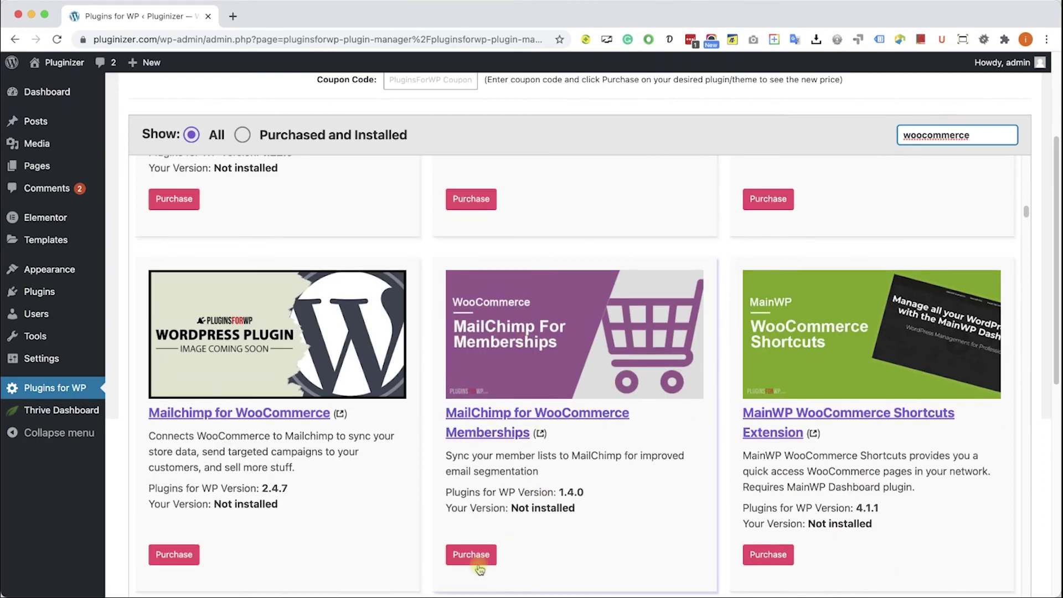
click(471, 556)
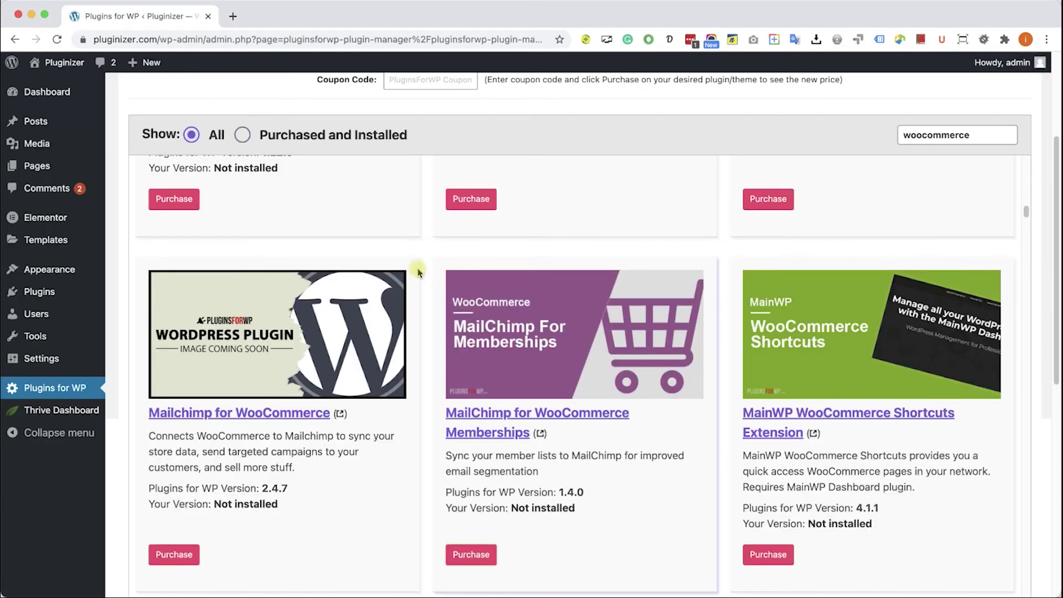
Step: View the Plugins for WP Unlimited Downloads plans: $12.97 monthly or $87 yearly
scroll(449, 89, up, 5)
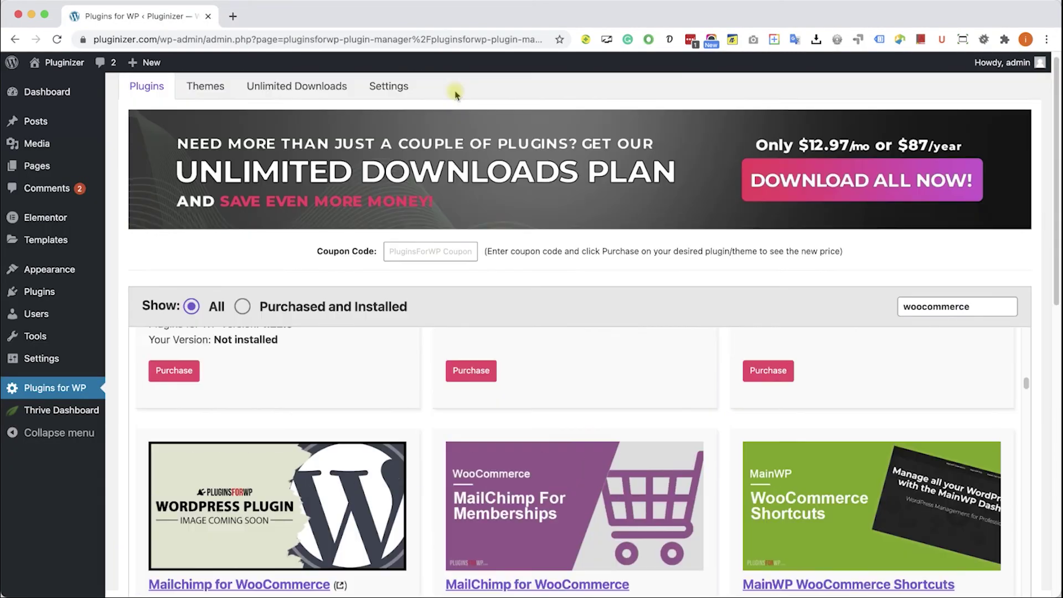
click(337, 104)
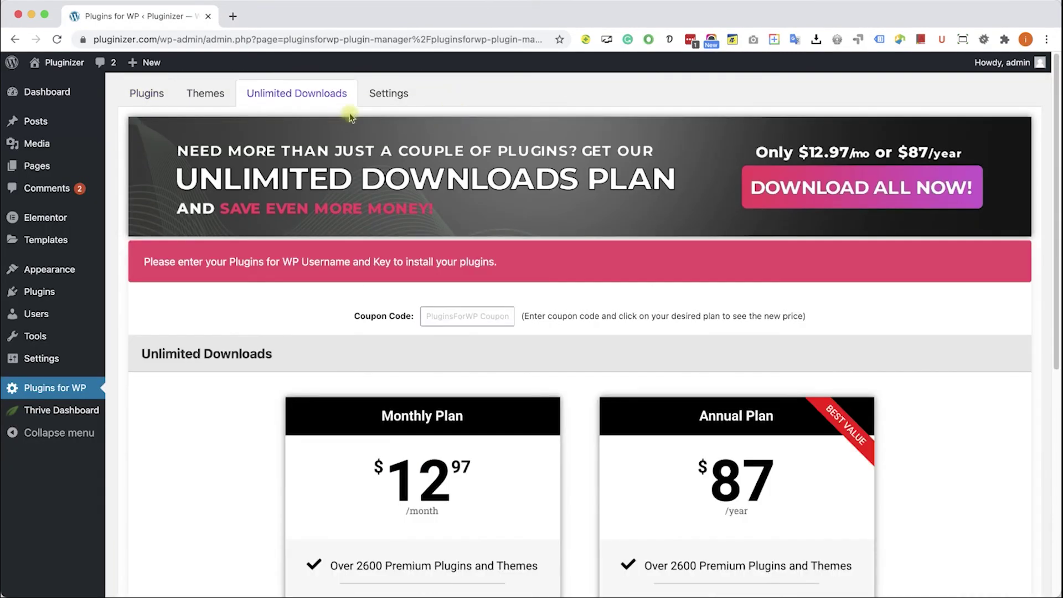
scroll(505, 277, down, 5)
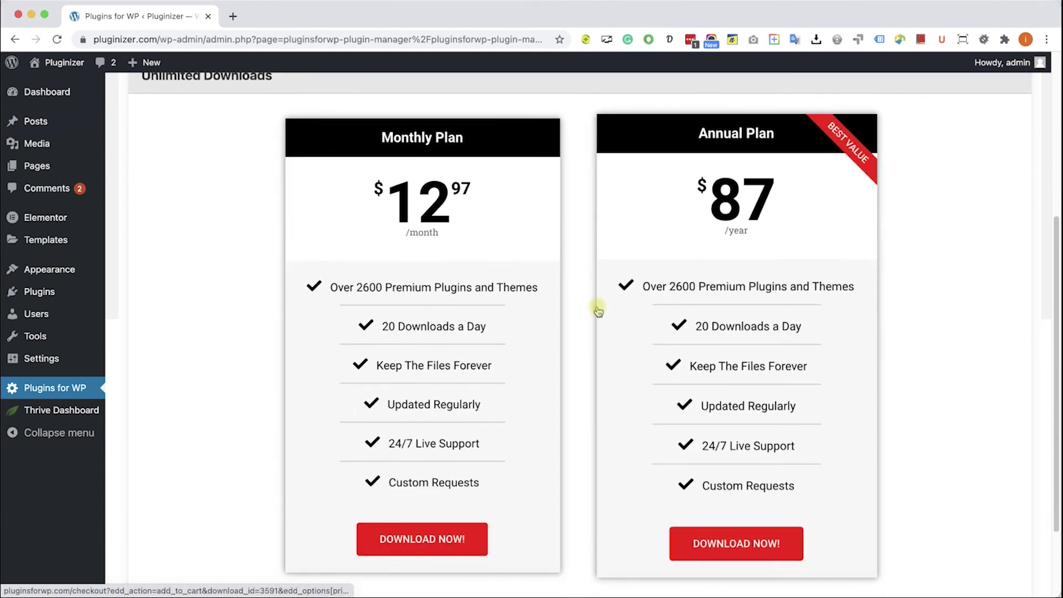